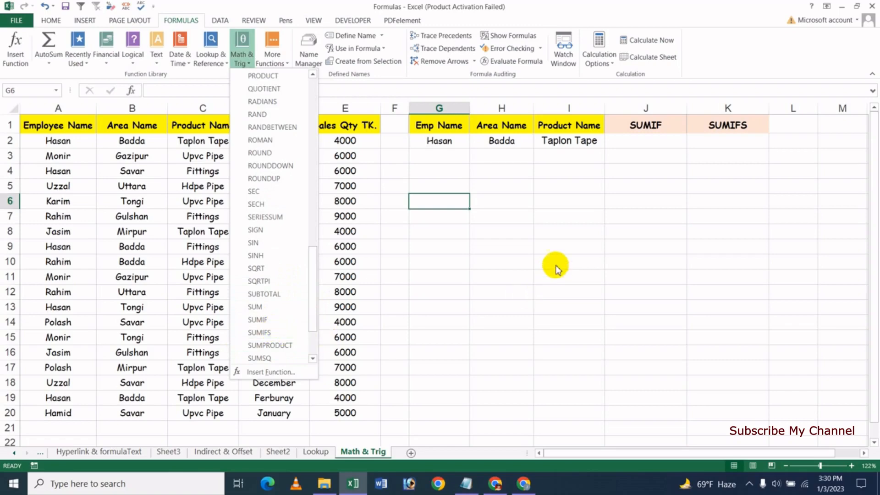
{"action": "left_click", "coordinate": [555, 264]}
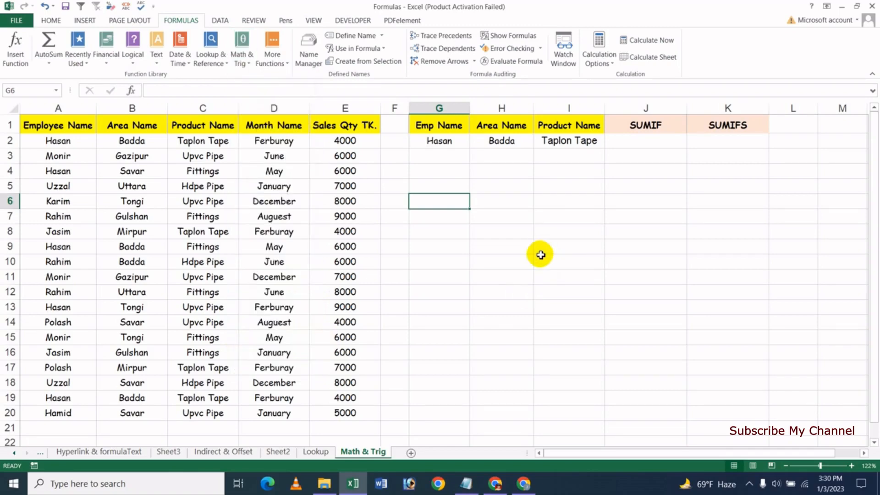
{"action": "left_click", "coordinate": [497, 261]}
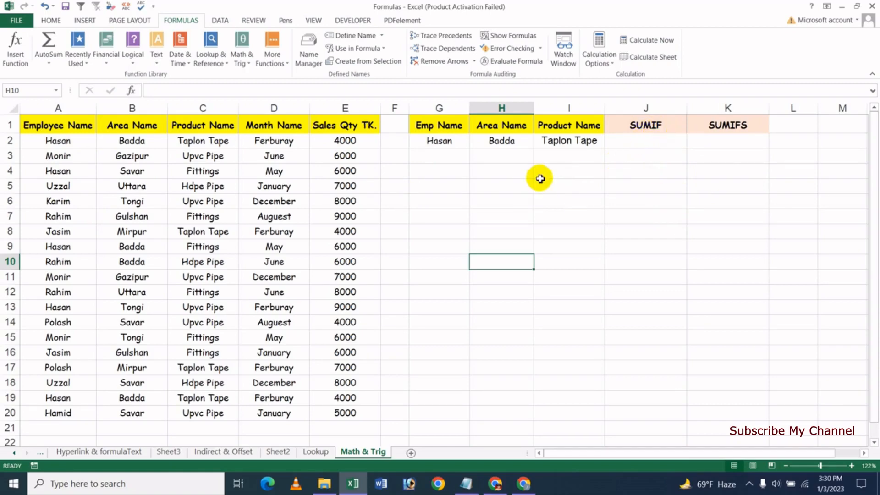
{"action": "left_click", "coordinate": [539, 185]}
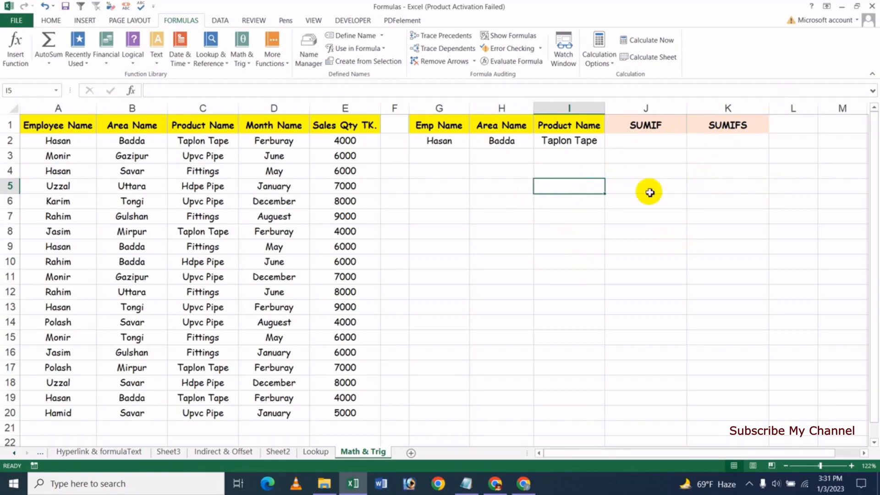
{"action": "left_click", "coordinate": [646, 147]}
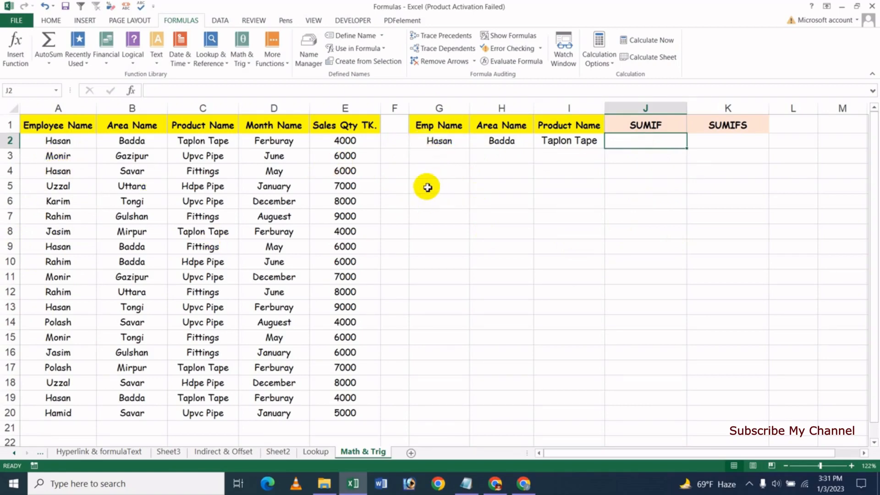
Try out a reference to A3 in cell G4, modelled on the formula in G2, and clear it again.
{"action": "left_click", "coordinate": [443, 142]}
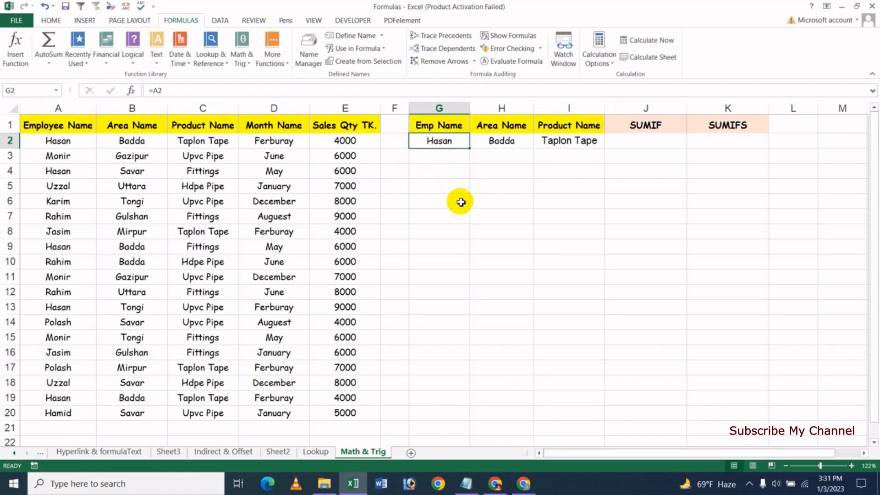
{"action": "left_click", "coordinate": [453, 177]}
{"action": "type", "text": "="}
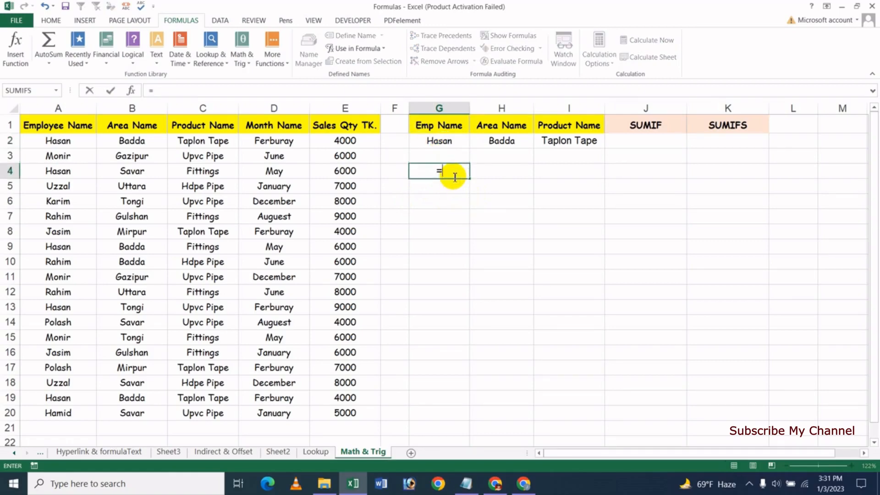
{"action": "left_click", "coordinate": [60, 155]}
{"action": "key", "text": "Return"}
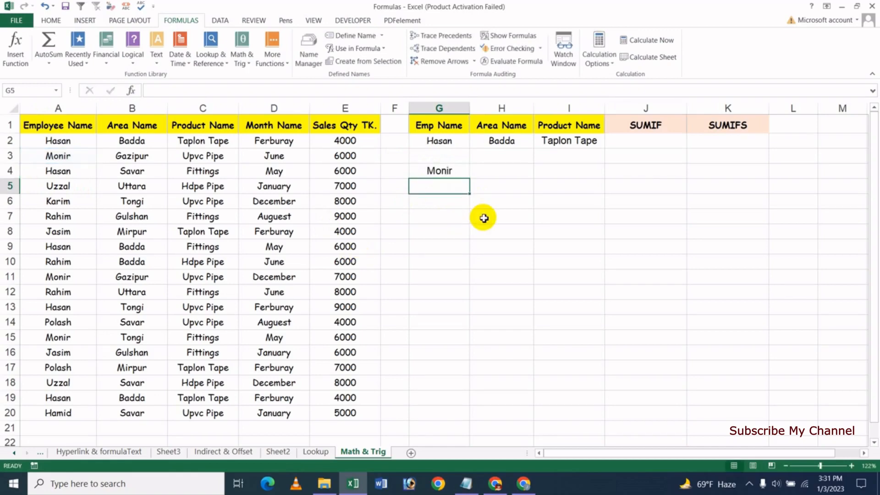
{"action": "left_click", "coordinate": [441, 173]}
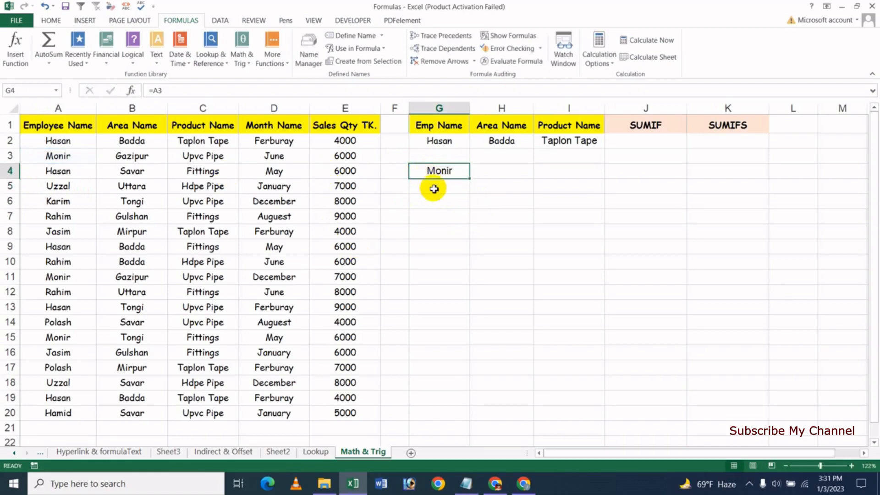
{"action": "key", "text": "Delete"}
{"action": "left_click", "coordinate": [447, 142]}
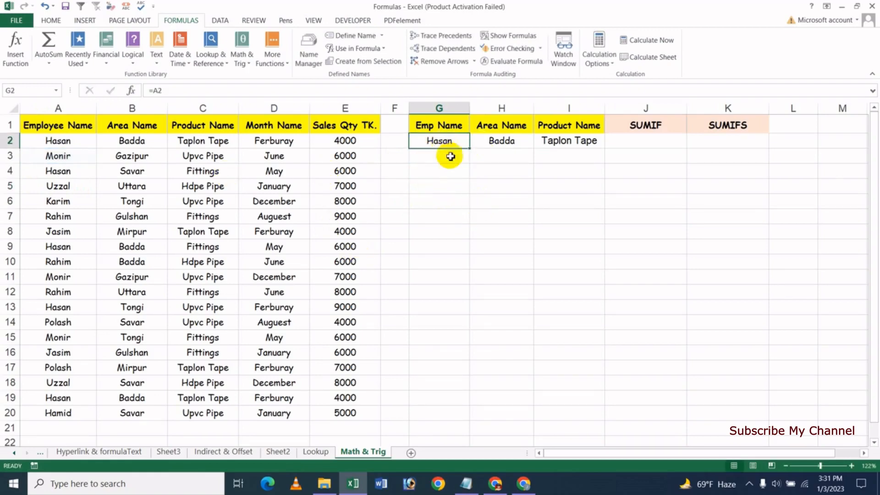
{"action": "left_click", "coordinate": [506, 144]}
{"action": "left_click", "coordinate": [585, 139]}
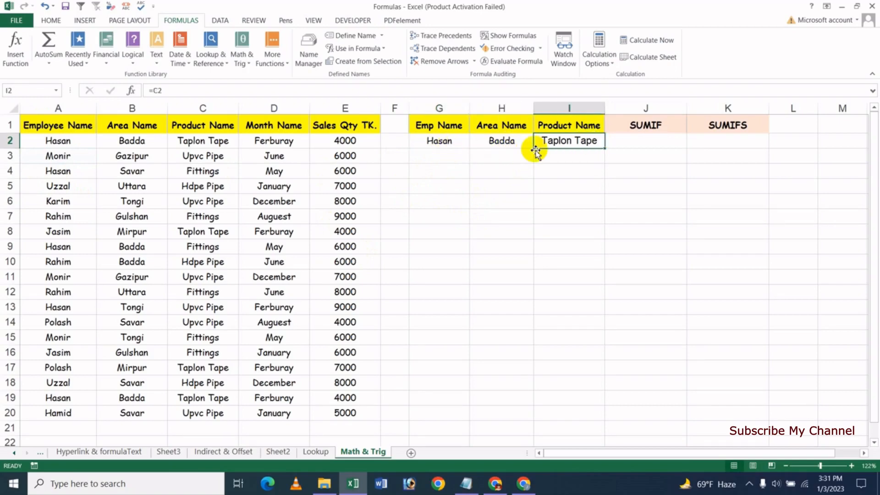
Start a SUMIF formula in J2 with the employee names A2:A20 as its range.
{"action": "left_click", "coordinate": [644, 148]}
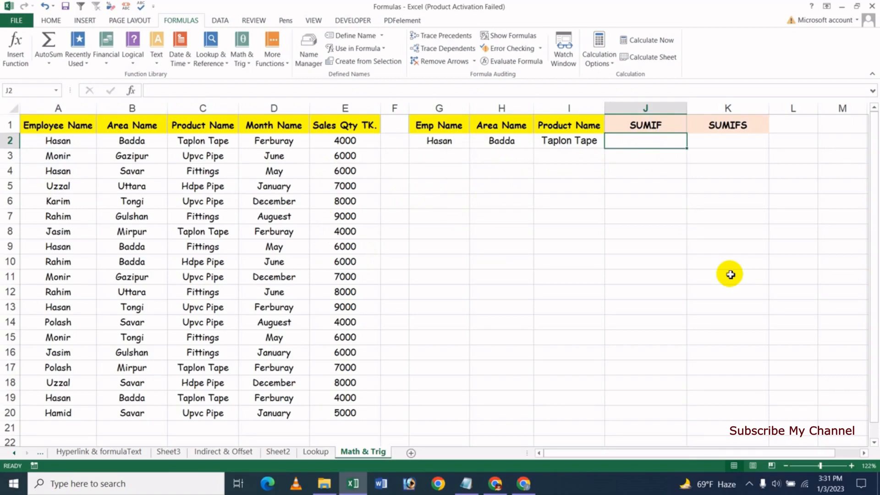
{"action": "type", "text": "="}
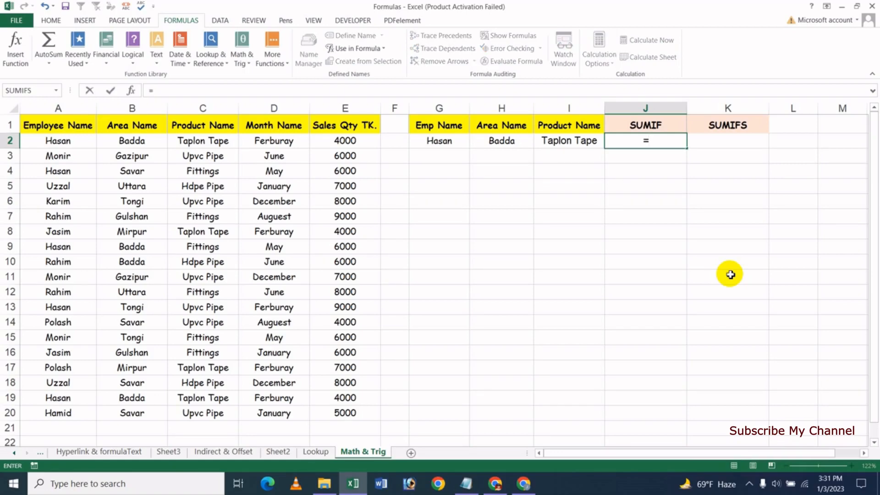
{"action": "type", "text": "s"}
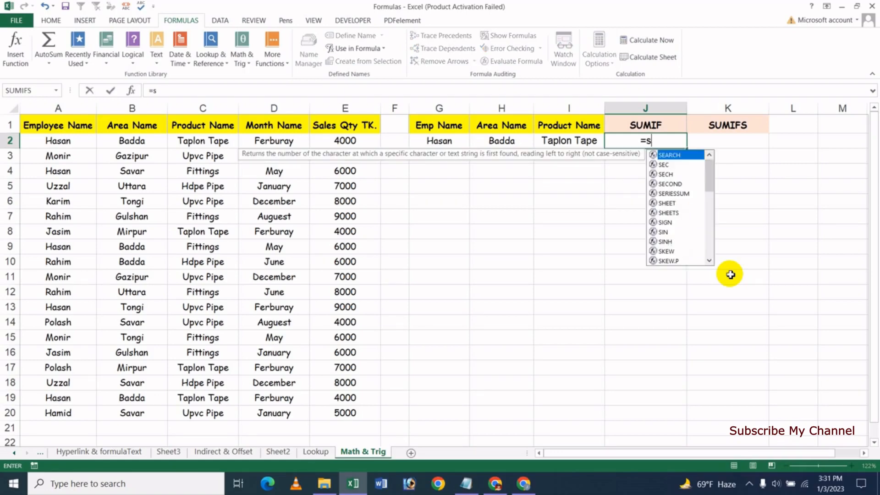
{"action": "type", "text": "umif"}
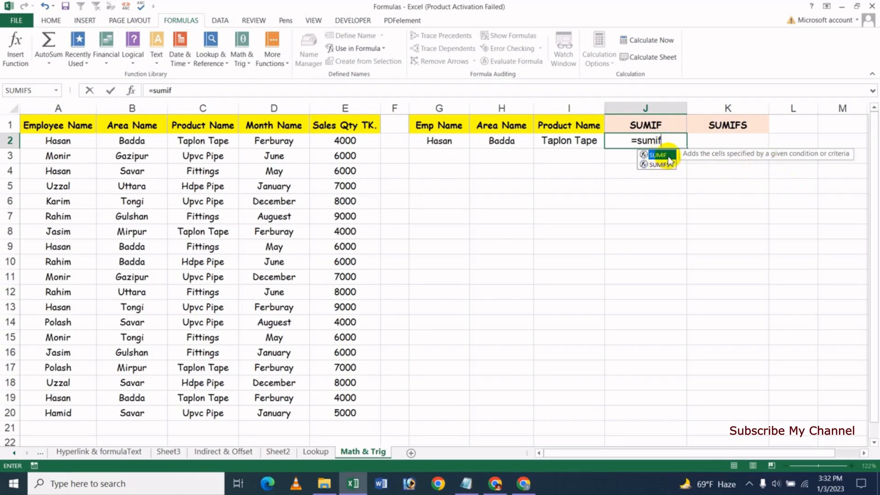
{"action": "key", "text": "Tab"}
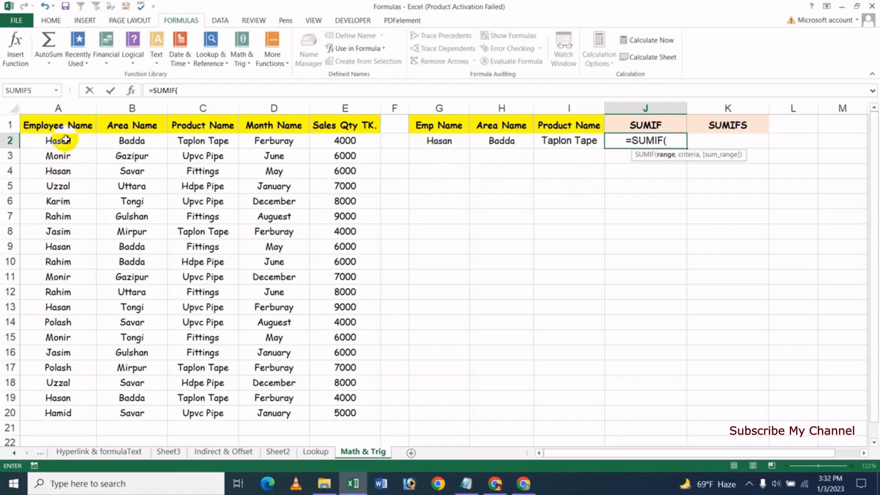
{"action": "left_click_drag", "start_coordinate": [63, 146], "coordinate": [72, 410]}
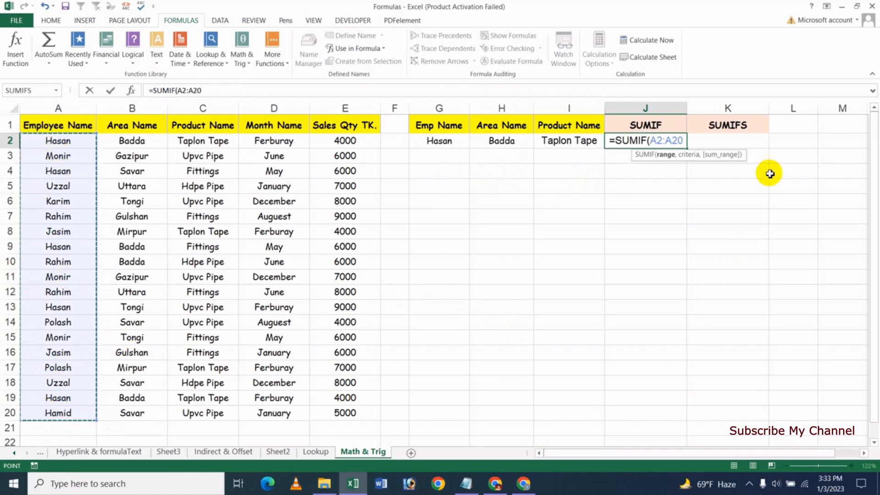
Complete the SUMIF formula with G2 as the criteria and E2:E20 as the sum range.
{"action": "type", "text": ","}
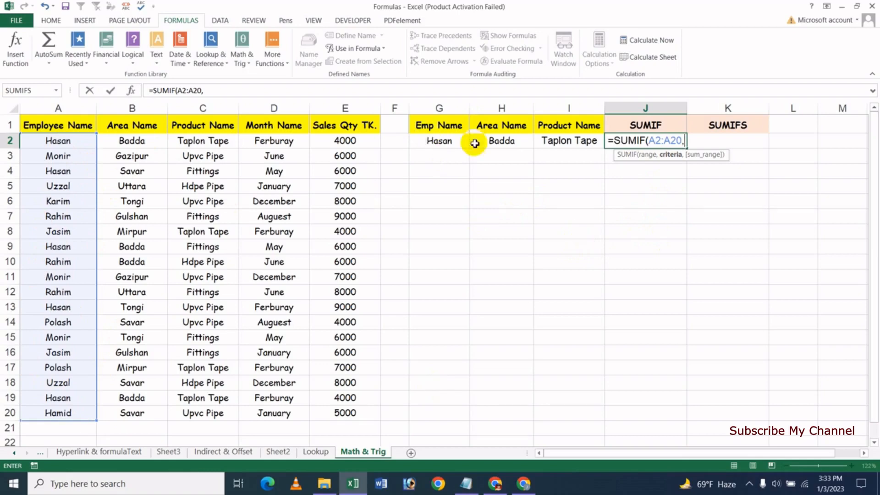
{"action": "left_click", "coordinate": [445, 142]}
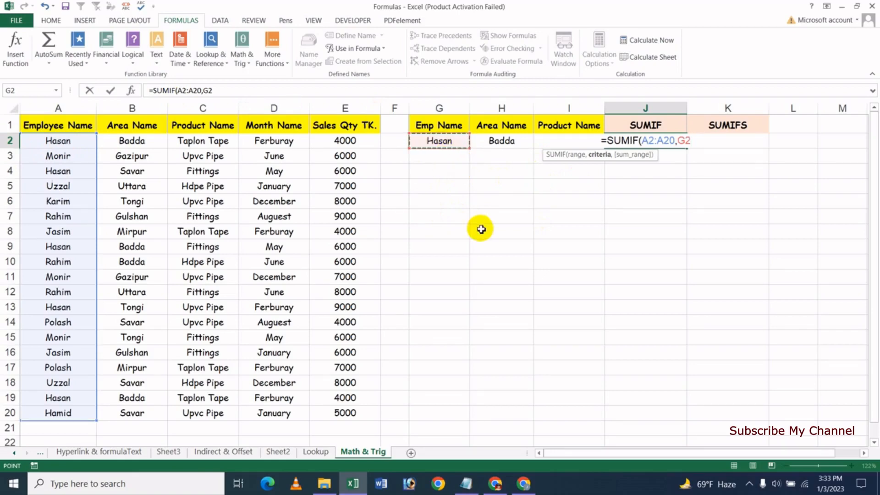
{"action": "type", "text": ","}
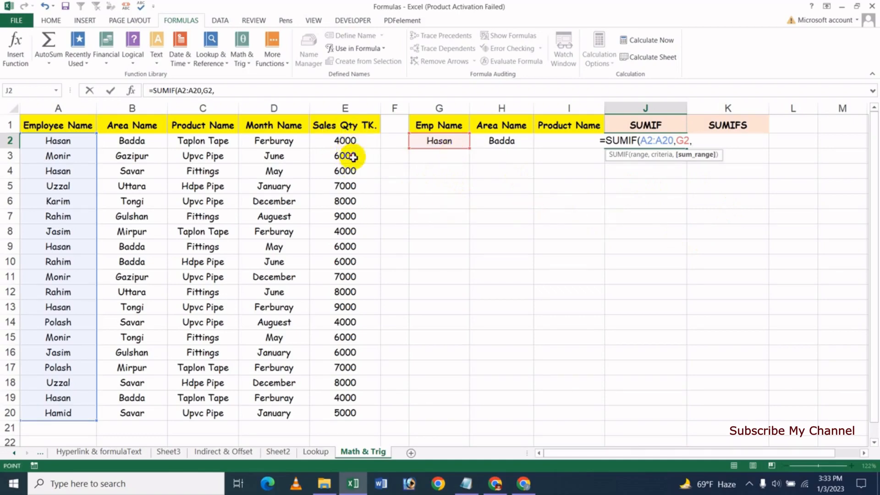
{"action": "left_click_drag", "start_coordinate": [351, 142], "coordinate": [357, 401]}
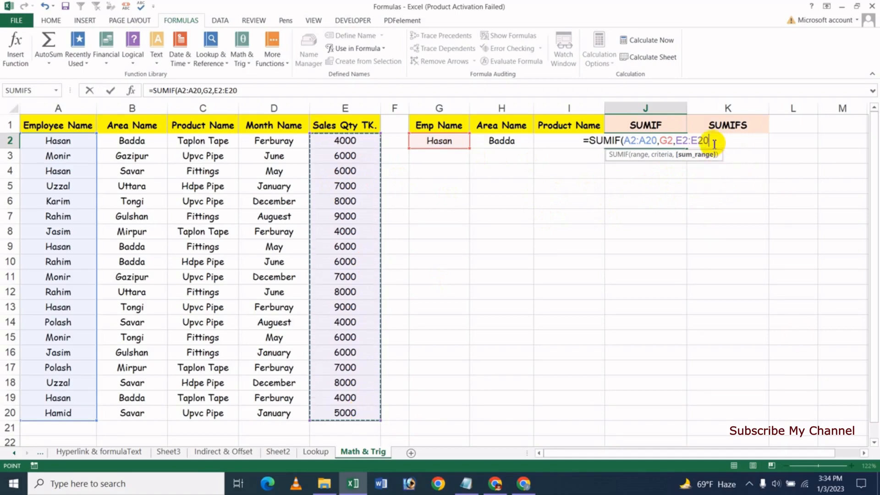
{"action": "type", "text": ")"}
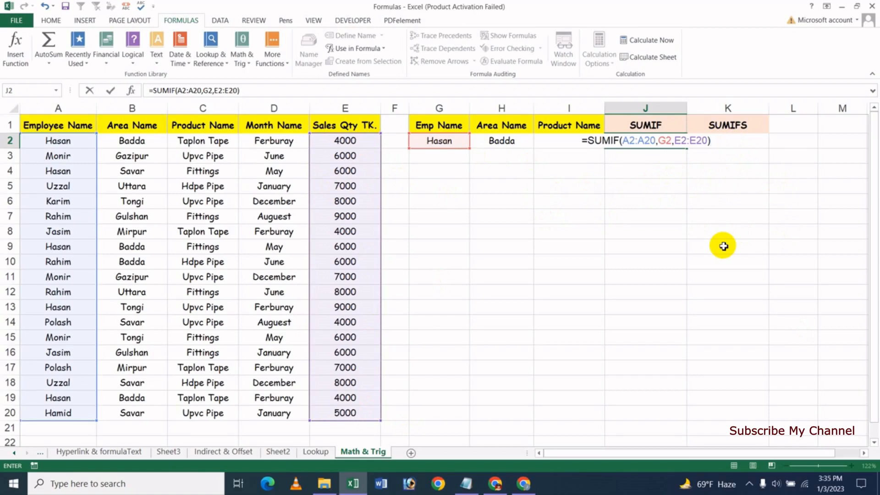
{"action": "key", "text": "Return"}
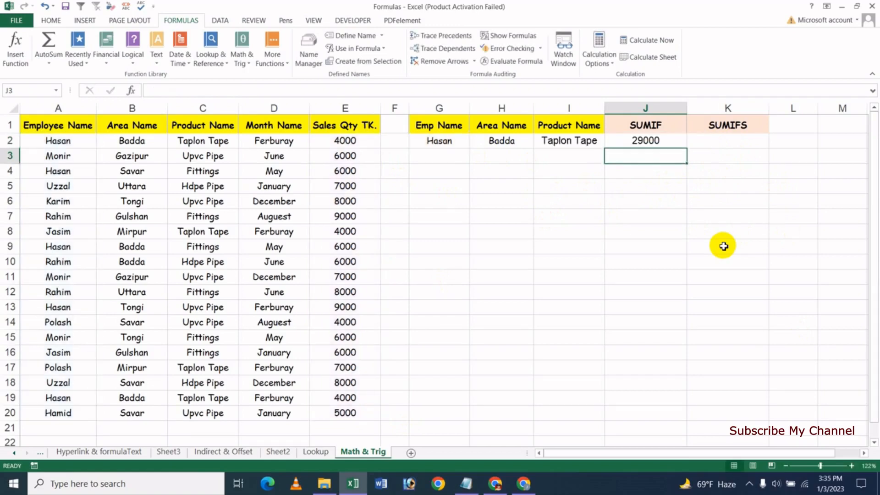
{"action": "left_click", "coordinate": [632, 143]}
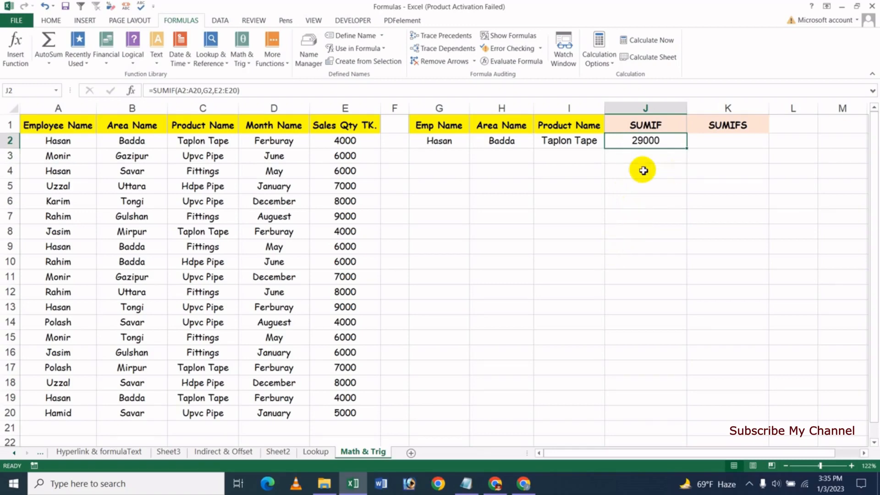
{"action": "left_click", "coordinate": [440, 142]}
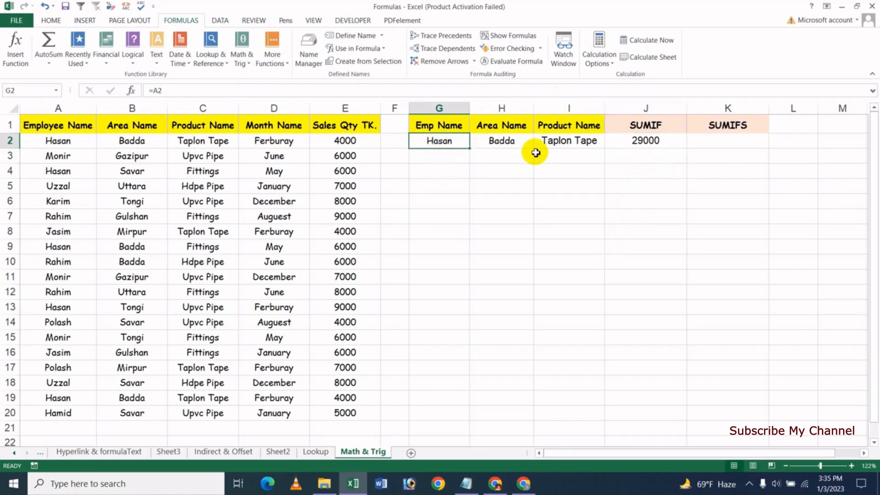
{"action": "left_click", "coordinate": [652, 143]}
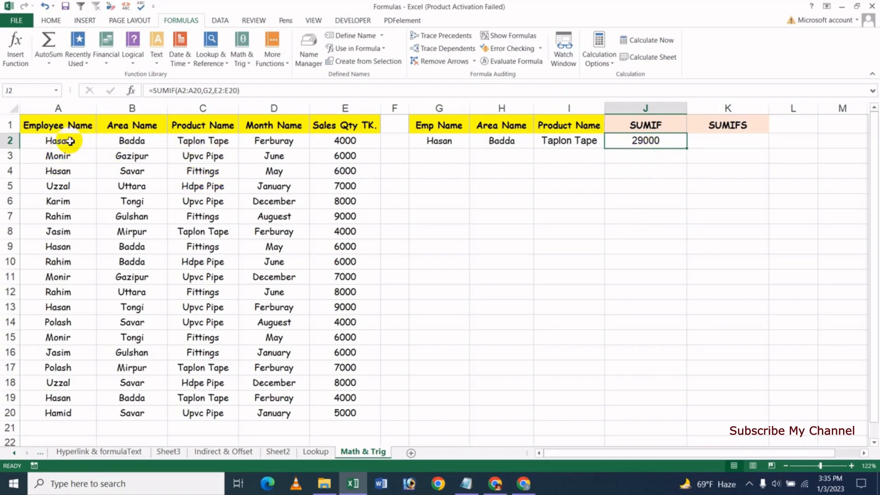
Highlight the first two records of the employee named in G2, A2:E2 and A4:E4, with a light blue fill.
{"action": "left_click_drag", "start_coordinate": [68, 140], "coordinate": [332, 143]}
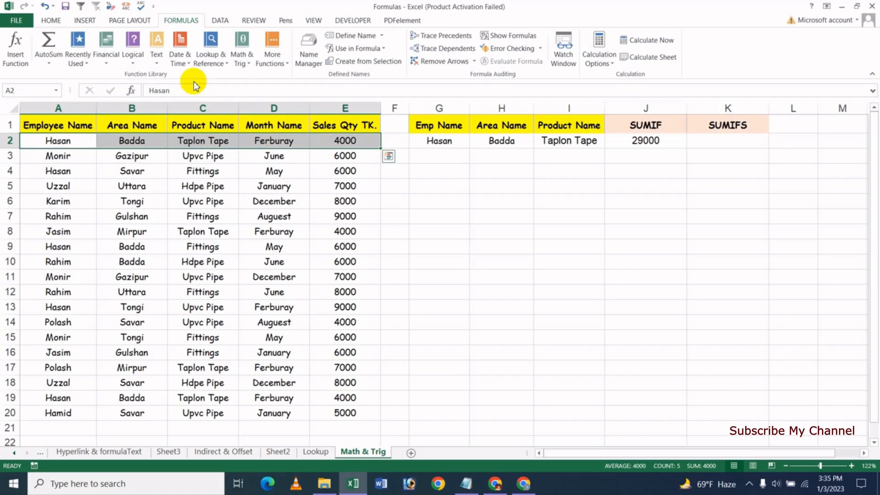
{"action": "left_click", "coordinate": [51, 21]}
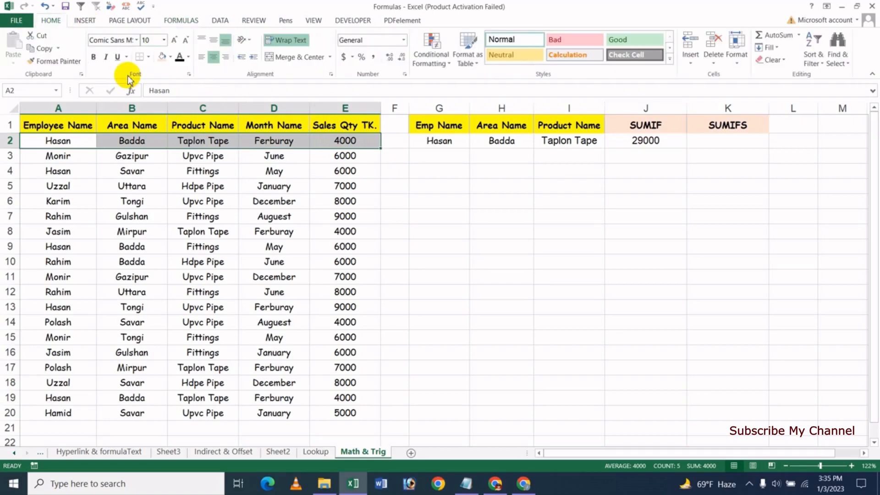
{"action": "left_click", "coordinate": [170, 62]}
{"action": "left_click", "coordinate": [200, 100]}
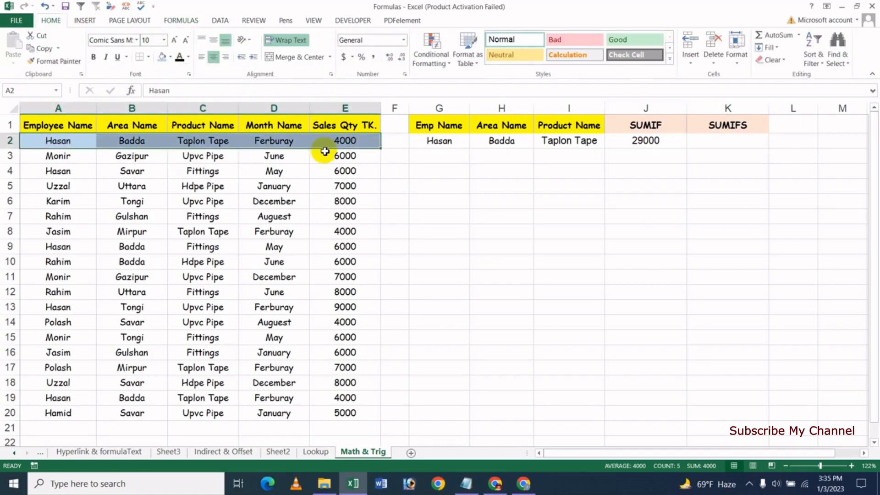
{"action": "left_click_drag", "start_coordinate": [63, 172], "coordinate": [318, 171]}
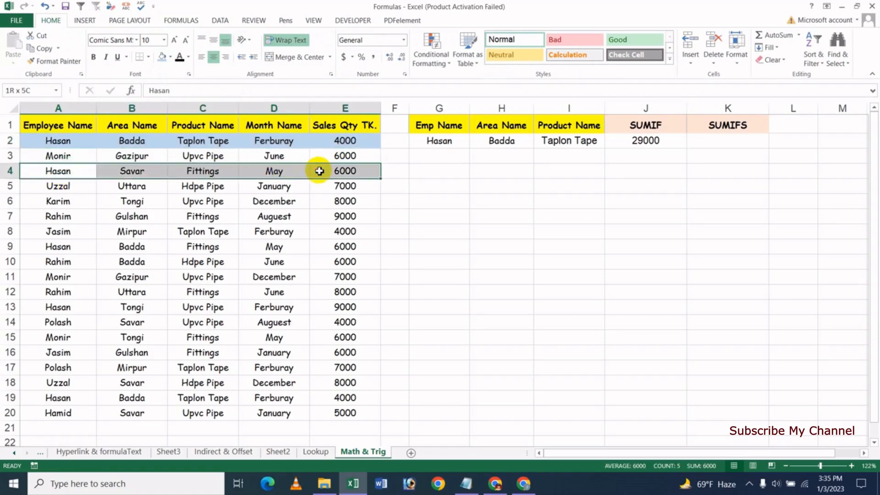
{"action": "left_click", "coordinate": [159, 59]}
{"action": "left_click", "coordinate": [366, 247]}
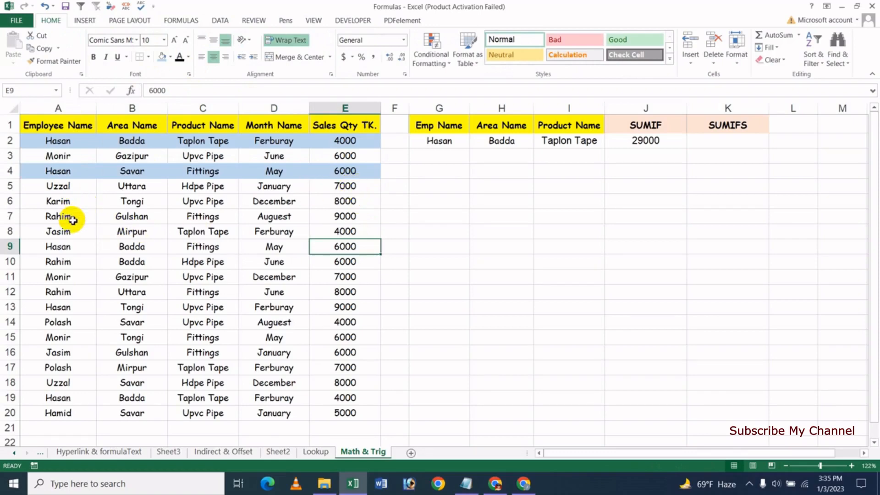
Apply the same light blue fill to the employee's records in A9:E9 and A13:E13.
{"action": "left_click_drag", "start_coordinate": [87, 247], "coordinate": [350, 247]}
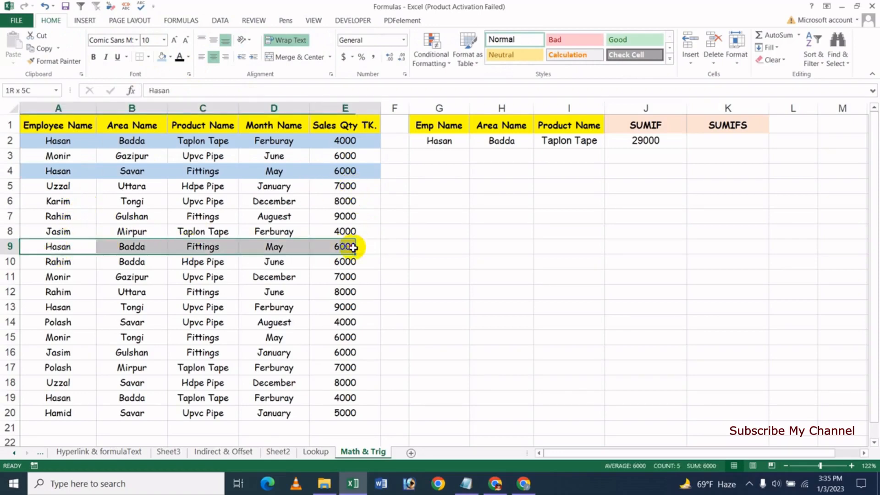
{"action": "left_click", "coordinate": [161, 58]}
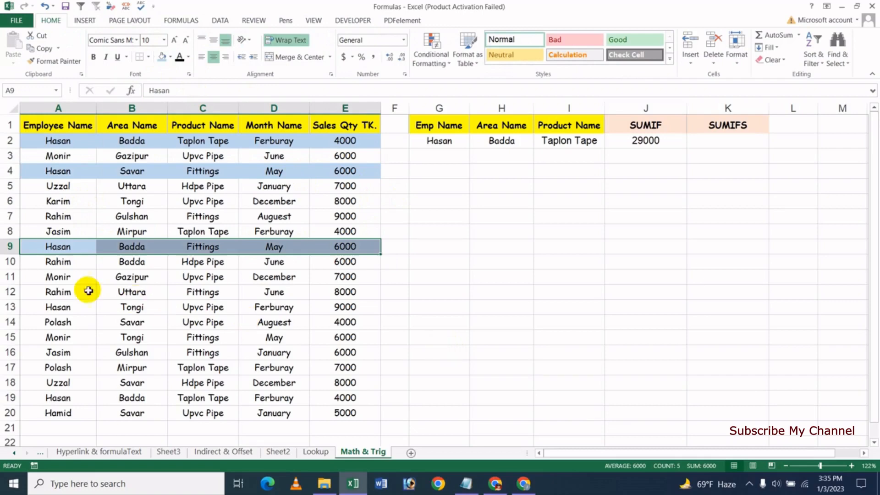
{"action": "left_click_drag", "start_coordinate": [55, 307], "coordinate": [353, 307]}
{"action": "left_click", "coordinate": [162, 58]}
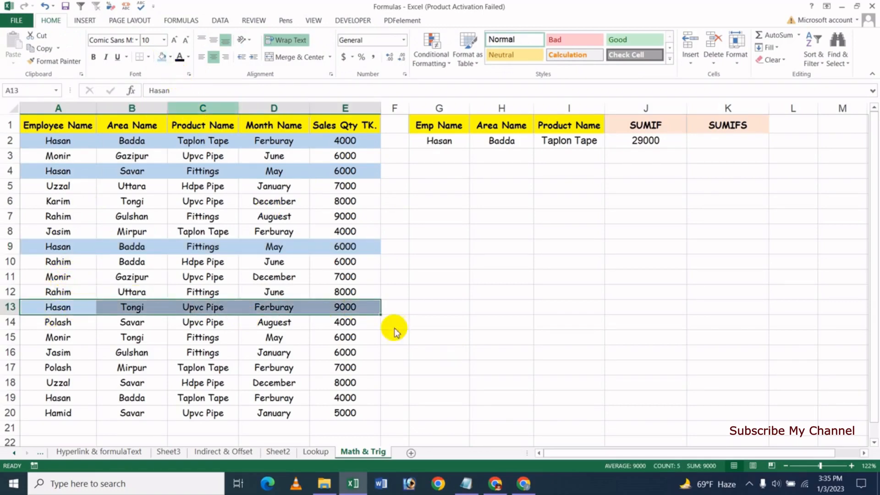
{"action": "left_click", "coordinate": [342, 307]}
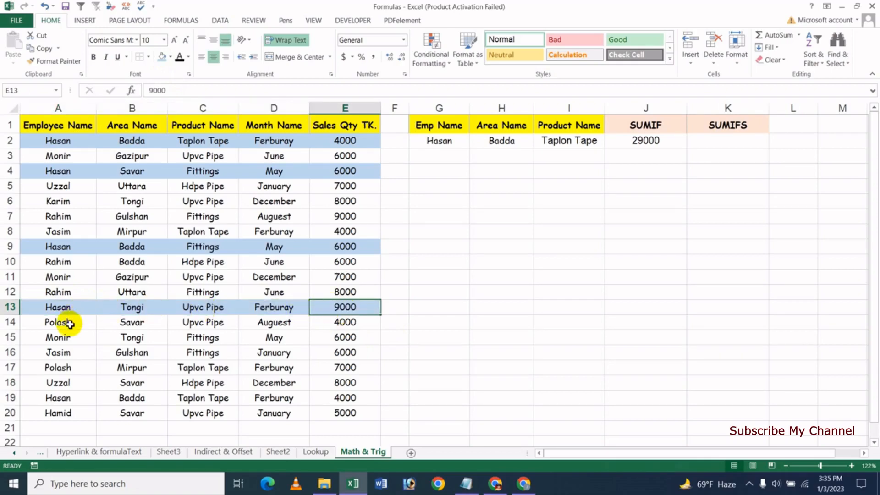
Highlight the employee's last record, A19:E19, with the same light blue fill.
{"action": "left_click_drag", "start_coordinate": [56, 401], "coordinate": [373, 400]}
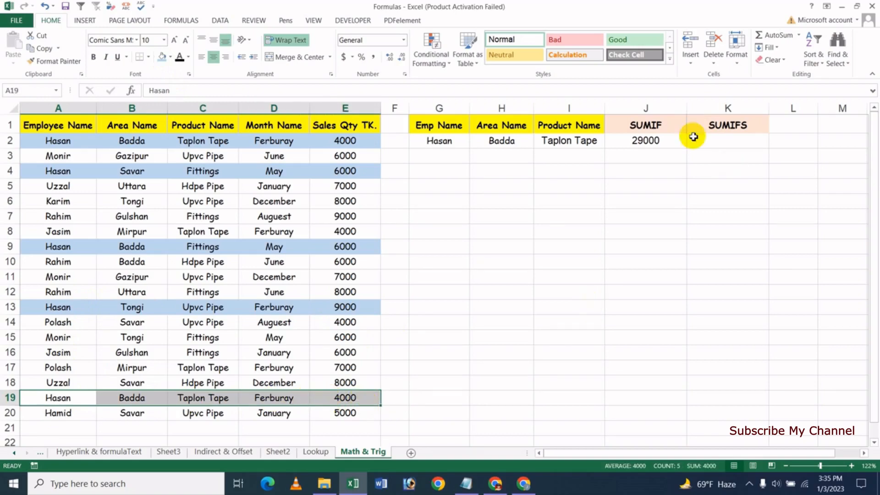
{"action": "left_click", "coordinate": [164, 55]}
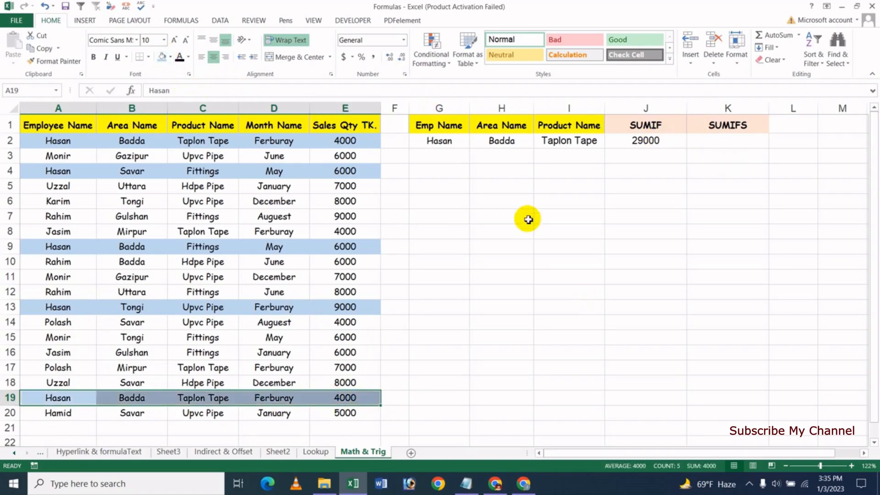
{"action": "left_click", "coordinate": [526, 220]}
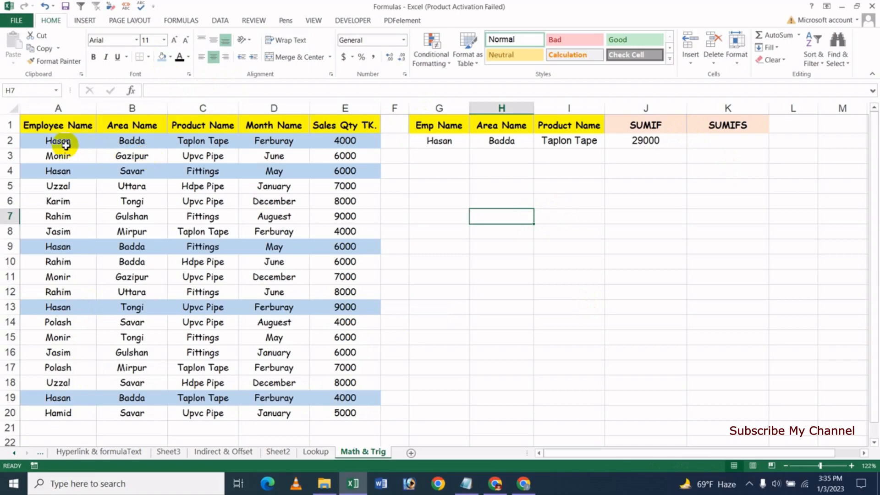
Check the sales amounts of the highlighted records in E2, E4, E9, E13 and E19 against the SUMIF total in J2.
{"action": "left_click", "coordinate": [344, 142]}
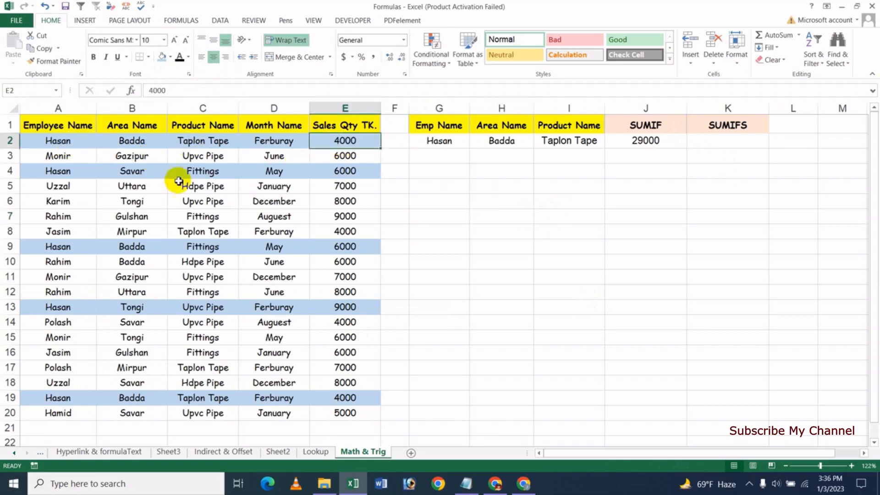
{"action": "left_click", "coordinate": [375, 176]}
{"action": "left_click", "coordinate": [357, 247]}
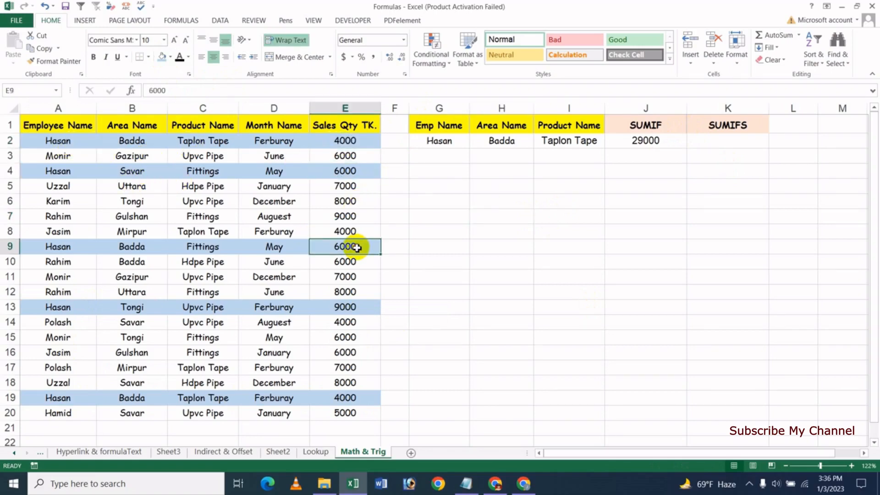
{"action": "key", "text": "Return"}
{"action": "left_click", "coordinate": [357, 306]}
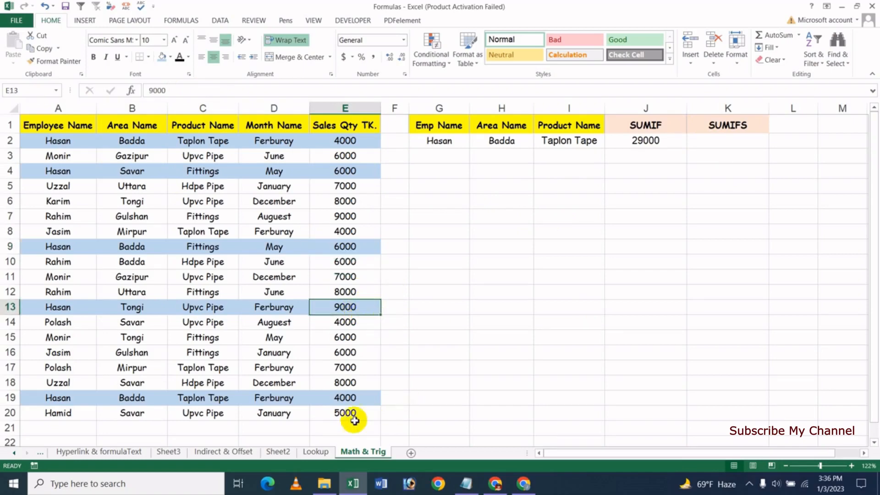
{"action": "left_click", "coordinate": [364, 398]}
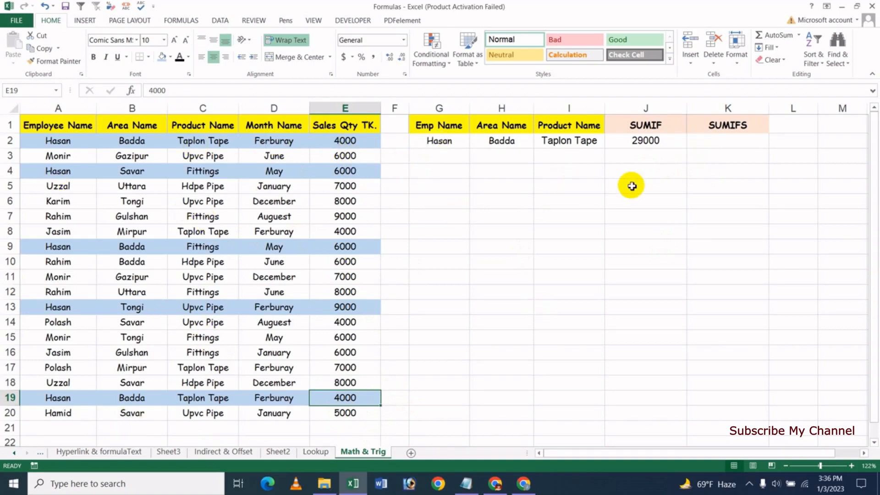
{"action": "left_click", "coordinate": [647, 140]}
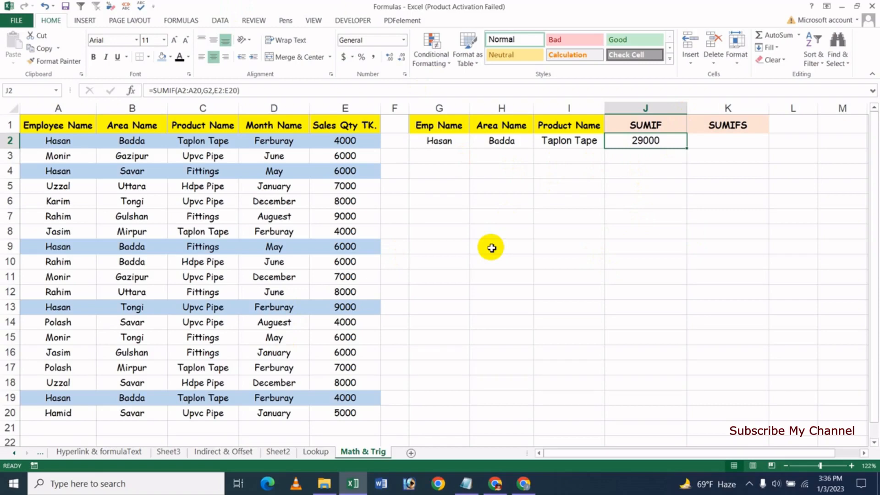
{"action": "left_click", "coordinate": [637, 216]}
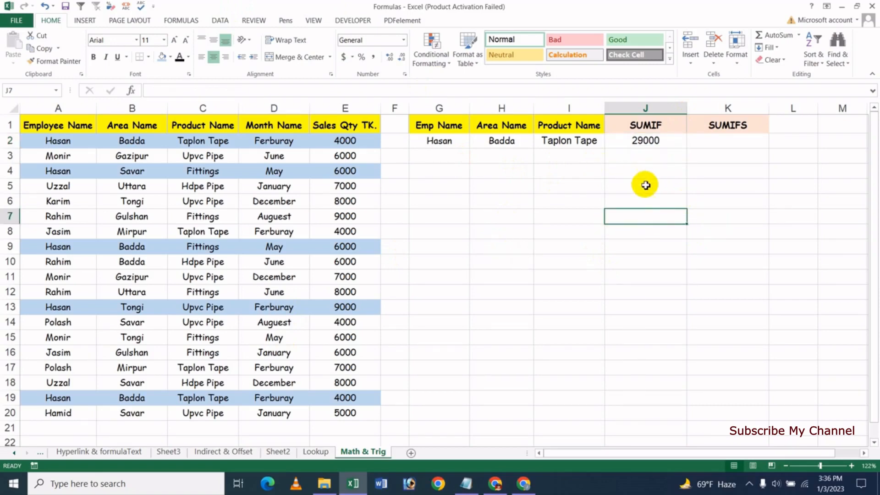
Insert the SUMIF function in J3 from the Math & Trig function library and set its Range argument to A2:A20.
{"action": "left_click", "coordinate": [652, 157]}
{"action": "left_click", "coordinate": [181, 20]}
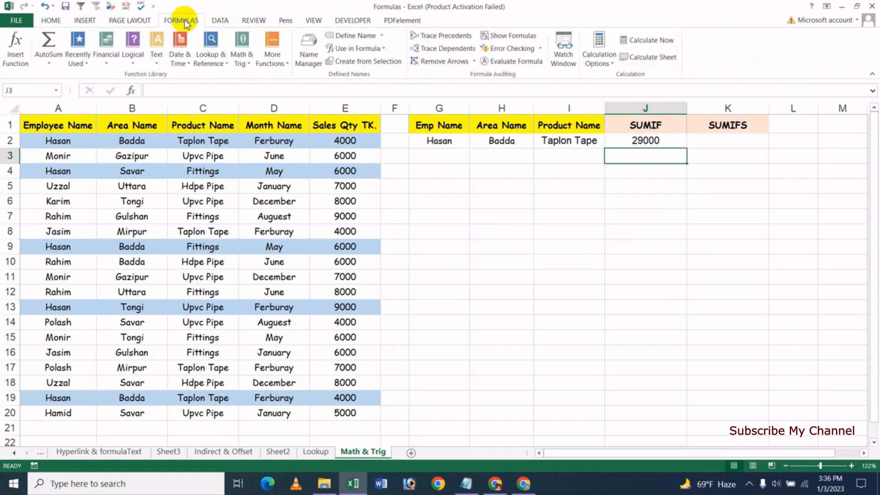
{"action": "left_click", "coordinate": [243, 58]}
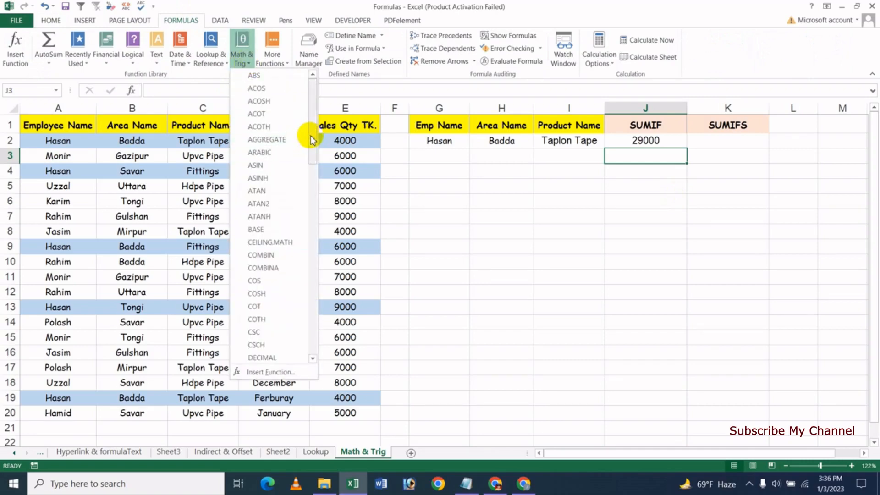
{"action": "left_click_drag", "start_coordinate": [313, 139], "coordinate": [314, 327]}
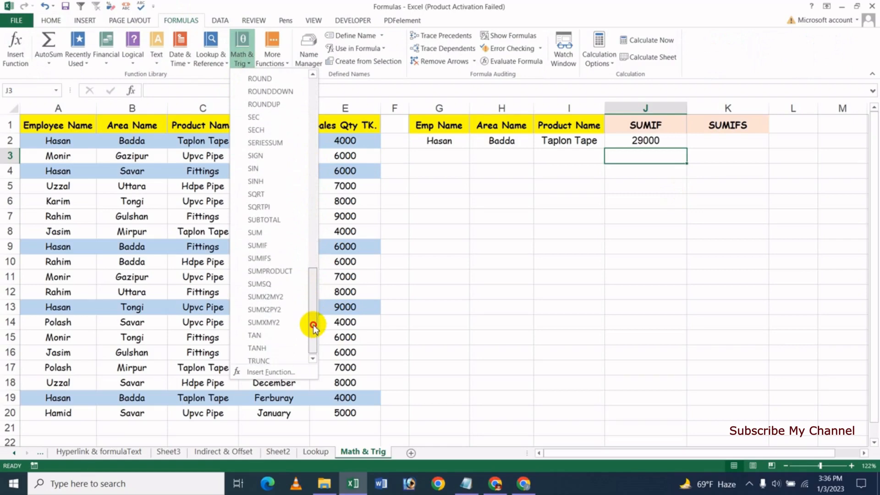
{"action": "left_click", "coordinate": [275, 246]}
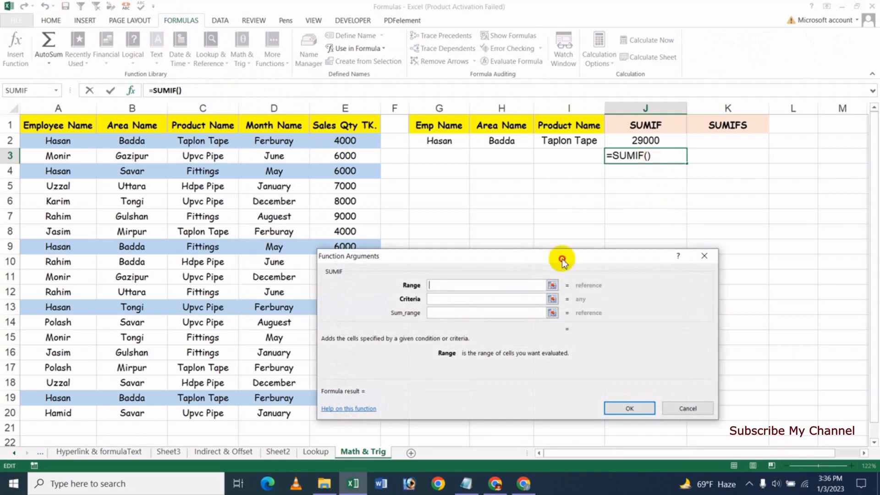
{"action": "left_click_drag", "start_coordinate": [562, 260], "coordinate": [668, 249]}
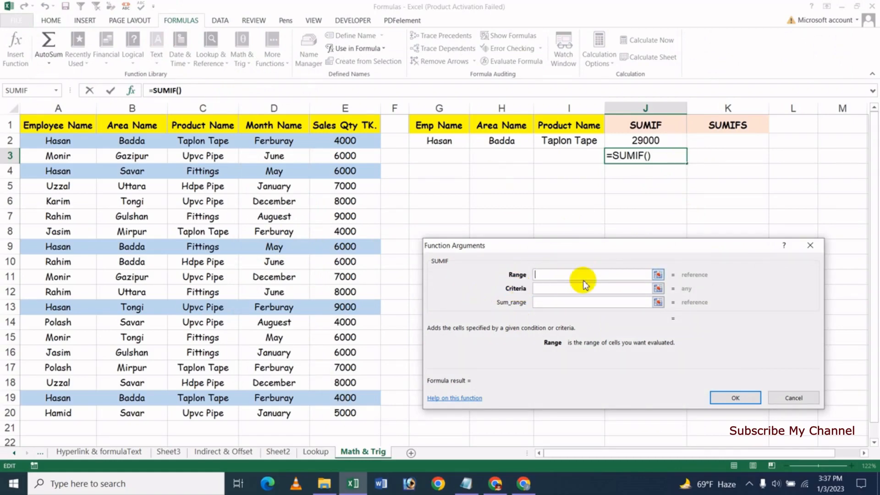
{"action": "left_click_drag", "start_coordinate": [63, 142], "coordinate": [85, 415]}
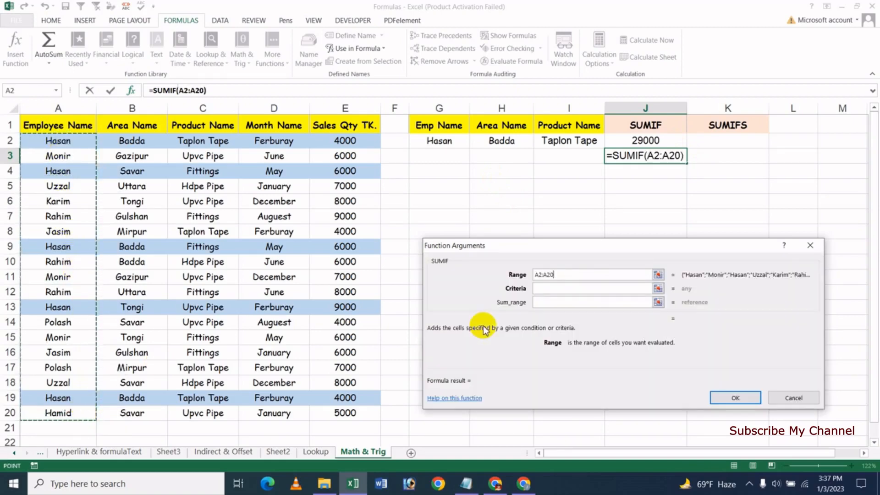
Complete the SUMIF arguments for J3 with G2 as the criteria and E2:E20 as the sum range.
{"action": "left_click", "coordinate": [557, 290]}
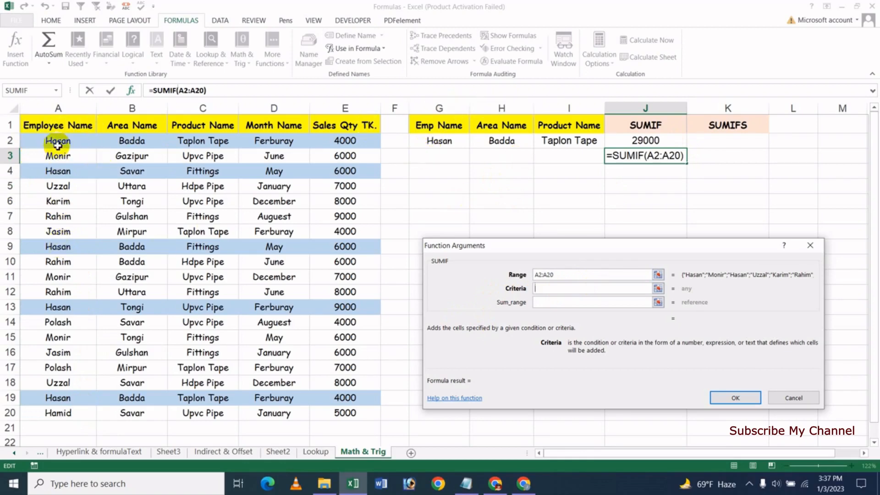
{"action": "left_click", "coordinate": [439, 143]}
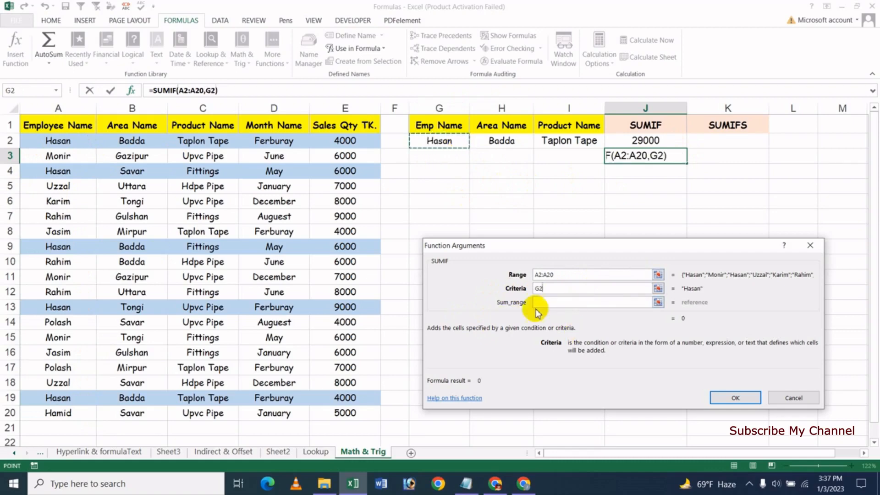
{"action": "left_click", "coordinate": [553, 302]}
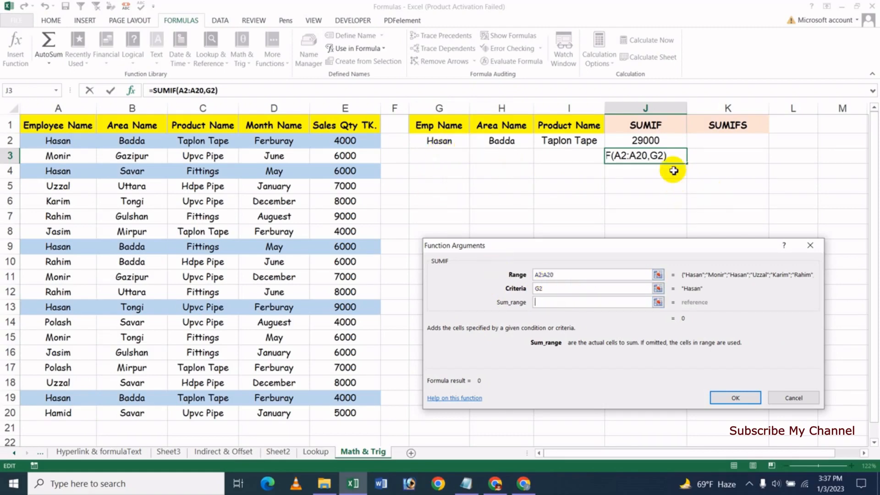
{"action": "left_click_drag", "start_coordinate": [349, 144], "coordinate": [367, 407]}
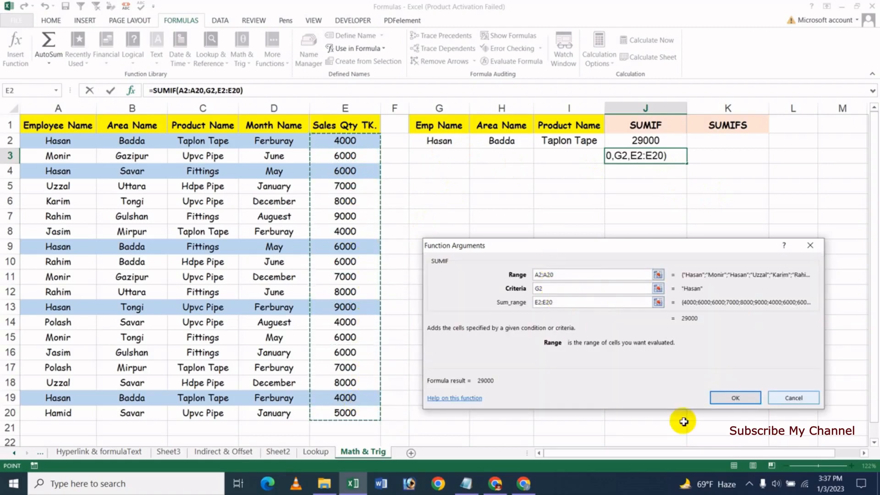
{"action": "left_click", "coordinate": [728, 397]}
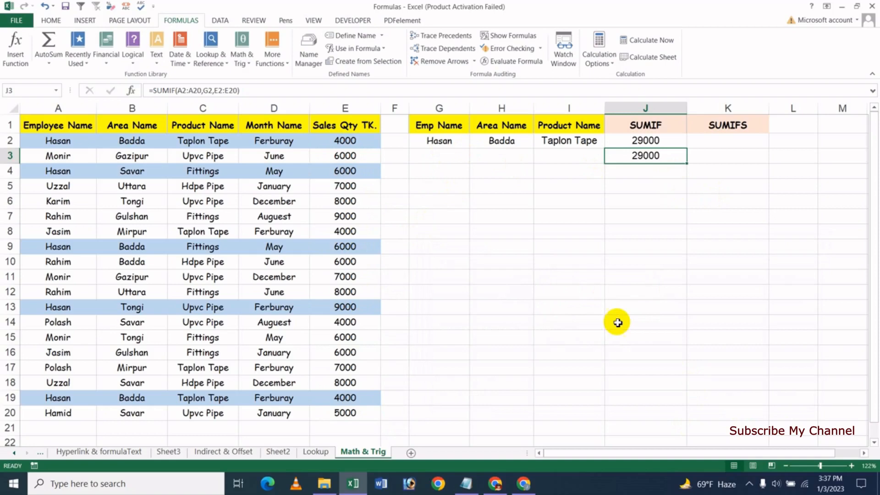
{"action": "left_click", "coordinate": [652, 188]}
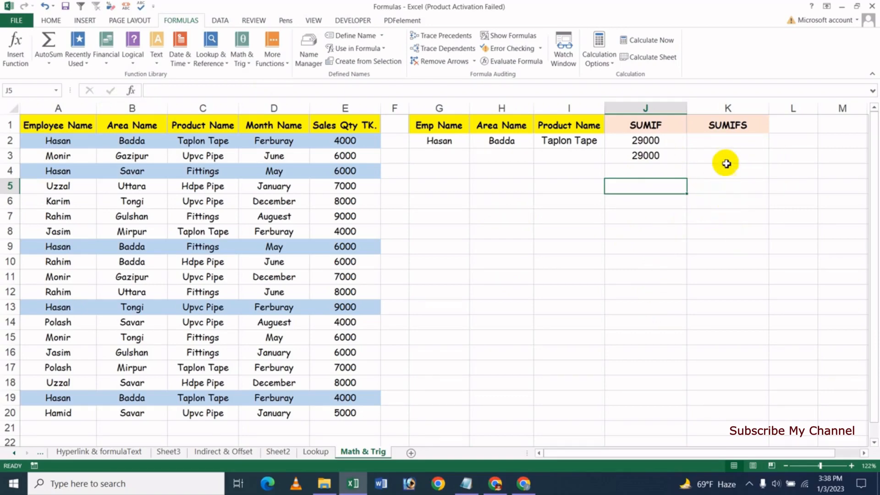
Start a SUMIFS formula in K2 with the sales quantities E2:E20 as its sum range.
{"action": "left_click", "coordinate": [723, 145]}
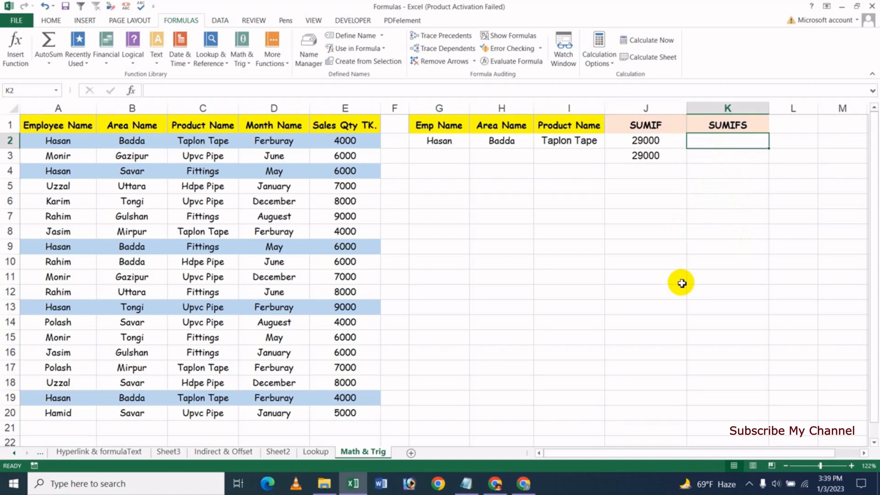
{"action": "type", "text": "="}
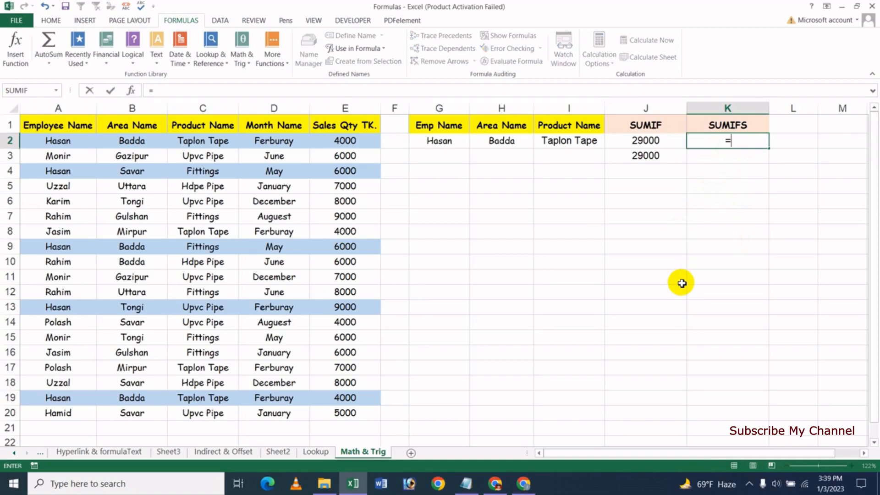
{"action": "type", "text": "sum"}
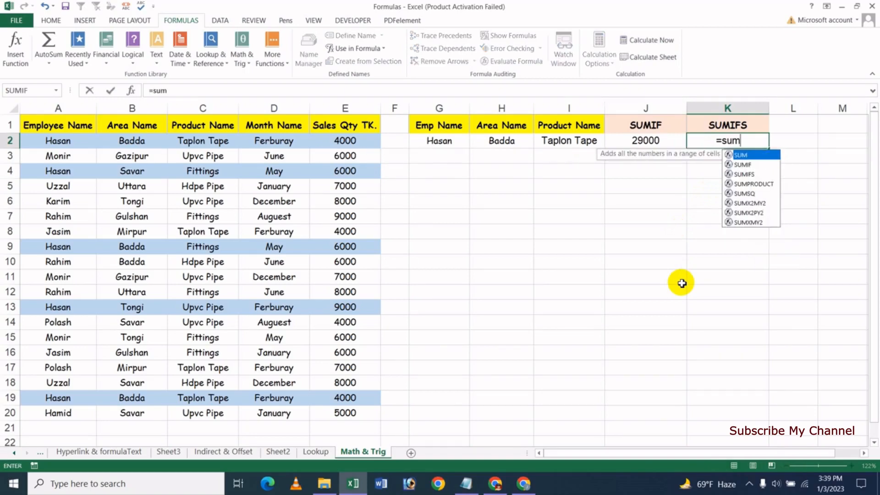
{"action": "type", "text": "if"}
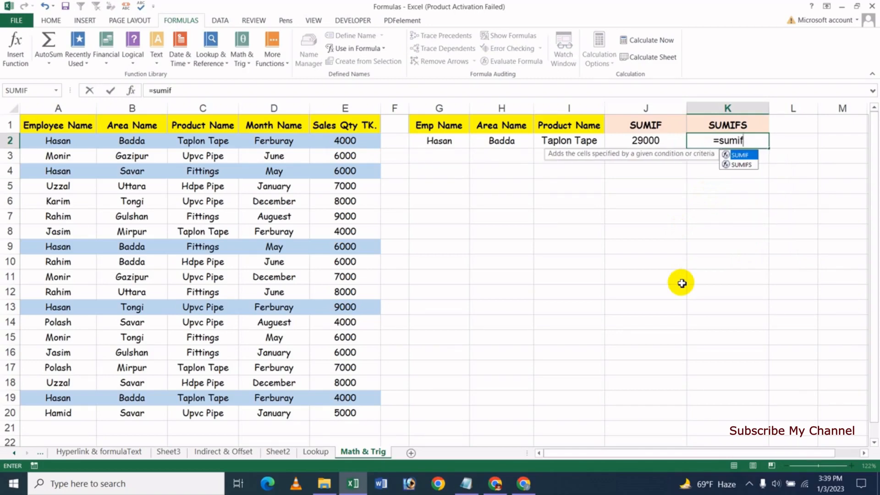
{"action": "key", "text": "Down"}
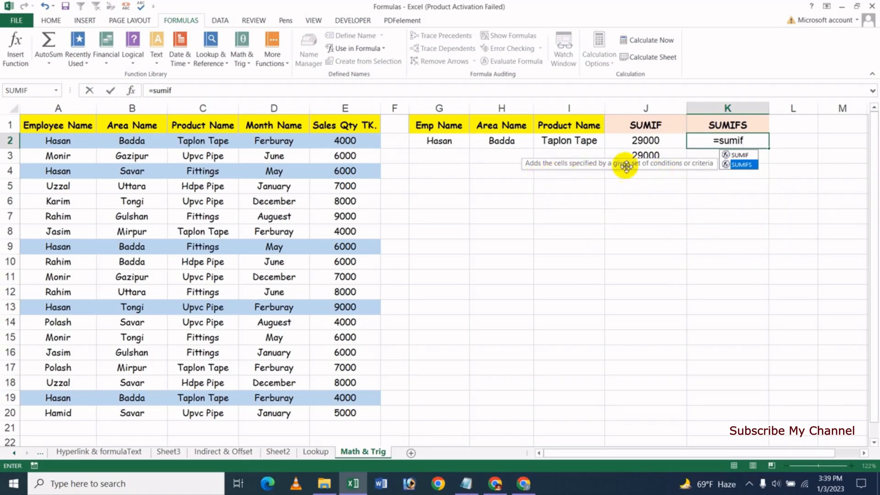
{"action": "double_click", "coordinate": [753, 168]}
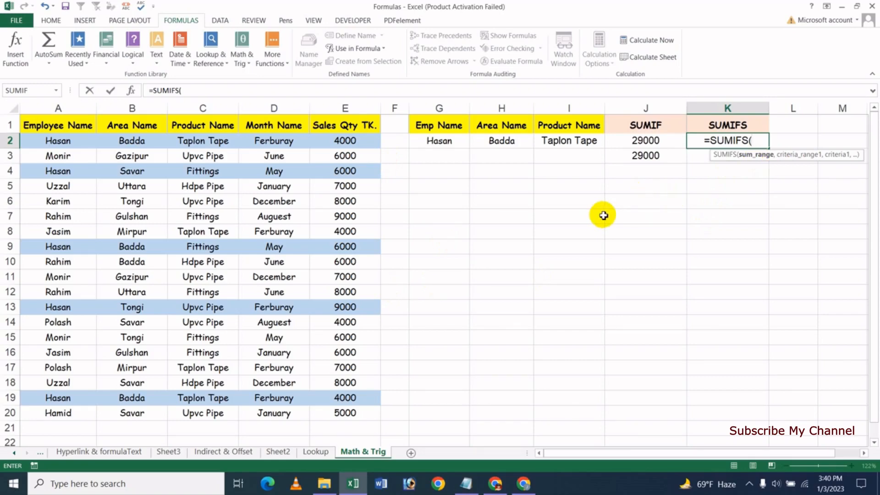
{"action": "left_click_drag", "start_coordinate": [348, 141], "coordinate": [373, 412]}
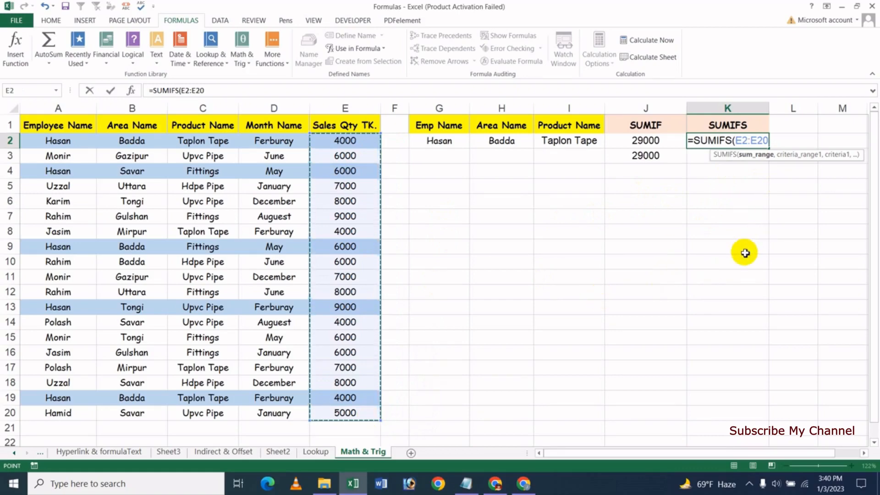
{"action": "type", "text": ","}
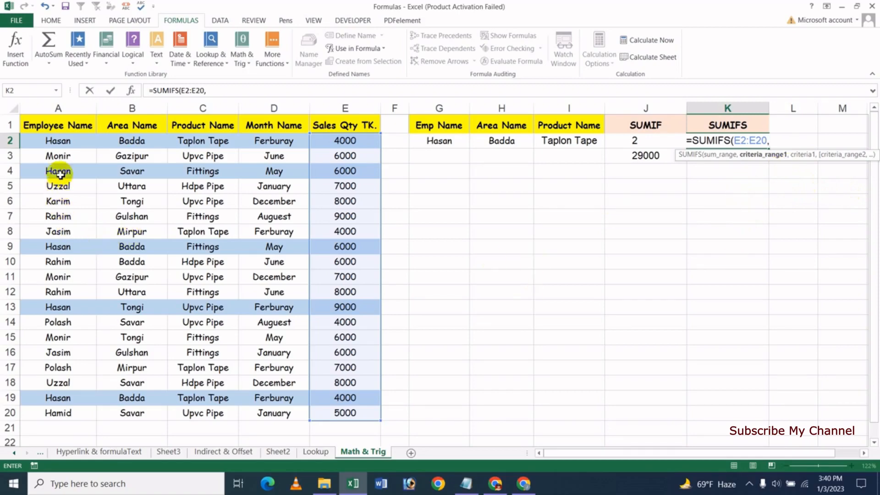
Add the first condition to the SUMIFS formula, with criteria range A2:A20 and criterion G2.
{"action": "left_click_drag", "start_coordinate": [66, 144], "coordinate": [70, 409]}
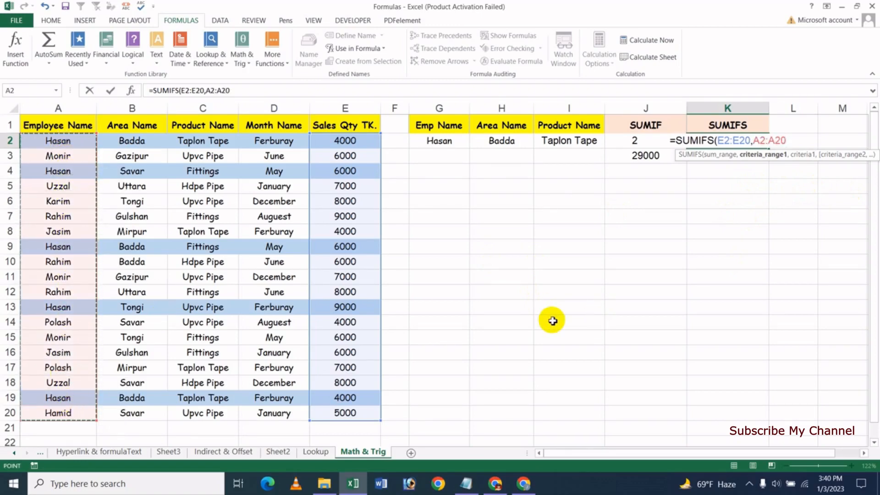
{"action": "type", "text": ","}
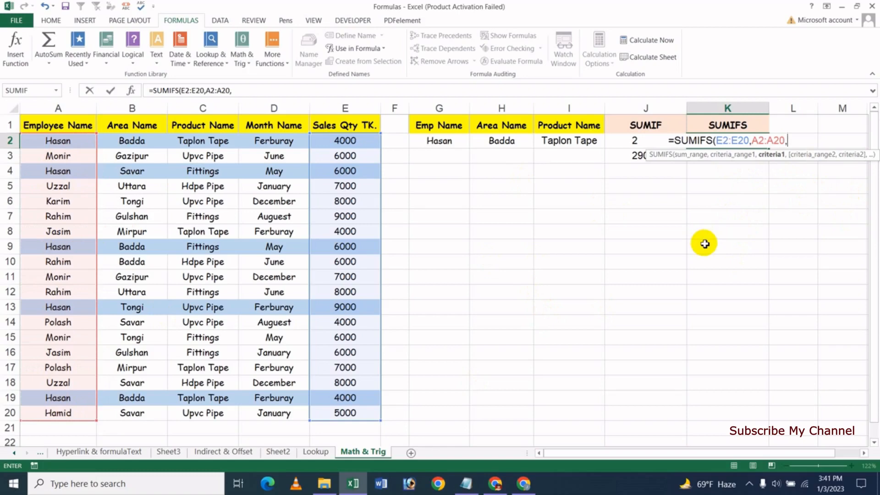
{"action": "left_click", "coordinate": [438, 143]}
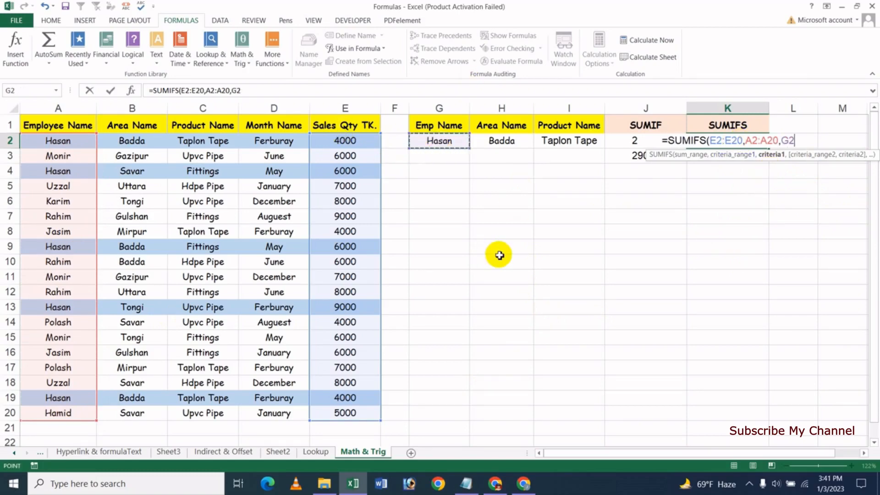
{"action": "type", "text": ","}
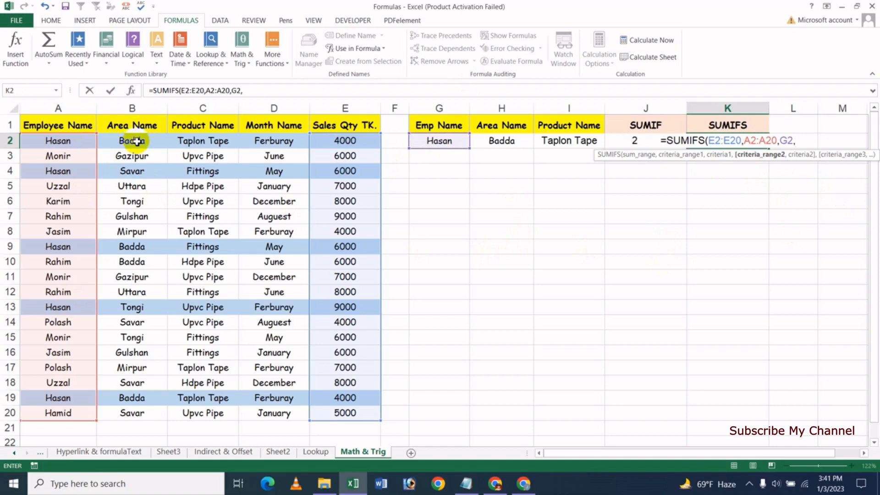
Add the second condition to the SUMIFS formula, with area names B2:B20 as criteria range and H2 as criterion.
{"action": "left_click_drag", "start_coordinate": [140, 141], "coordinate": [144, 411]}
{"action": "type", "text": ","}
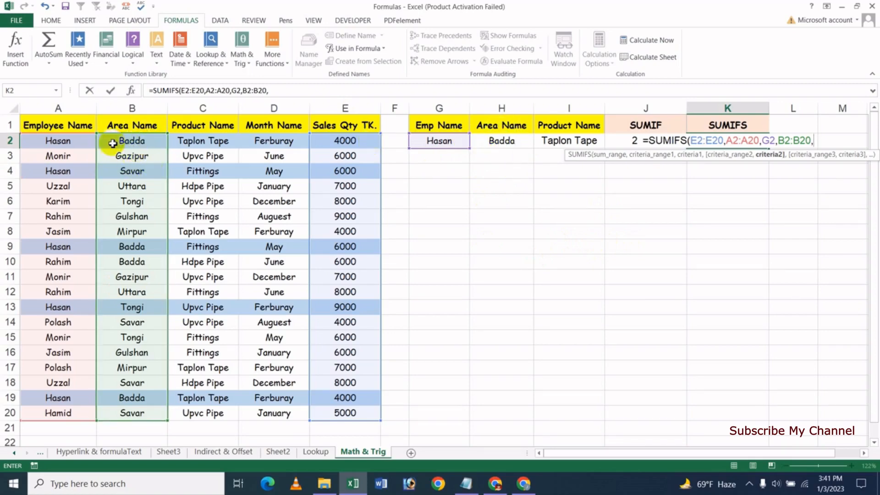
{"action": "left_click", "coordinate": [508, 142]}
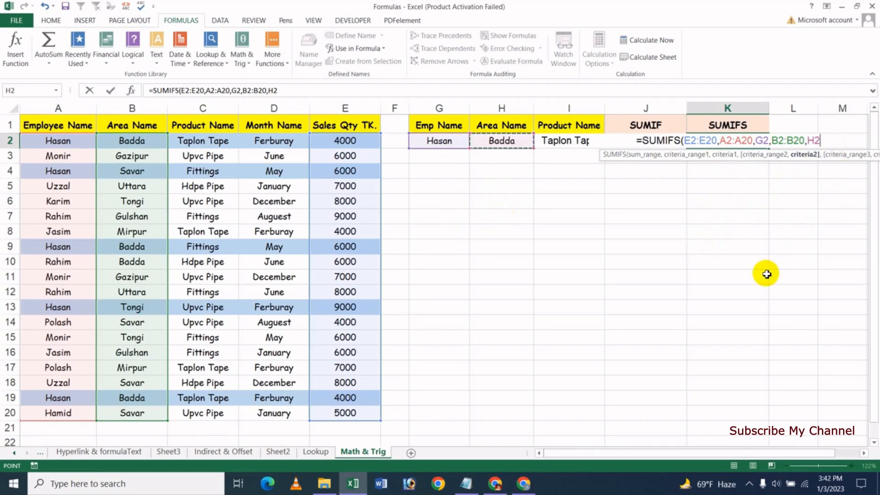
Close the SUMIFS formula in K2 after its second condition and enter it.
{"action": "type", "text": ")"}
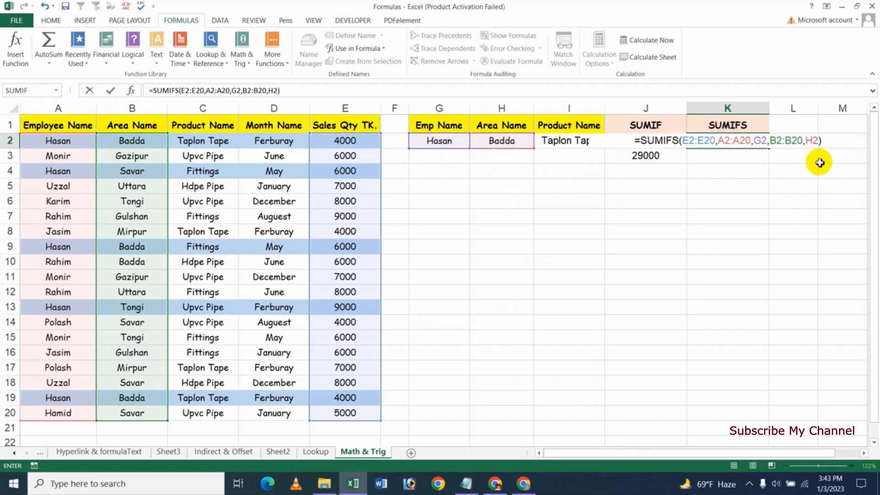
{"action": "key", "text": "Return"}
{"action": "left_click", "coordinate": [747, 140]}
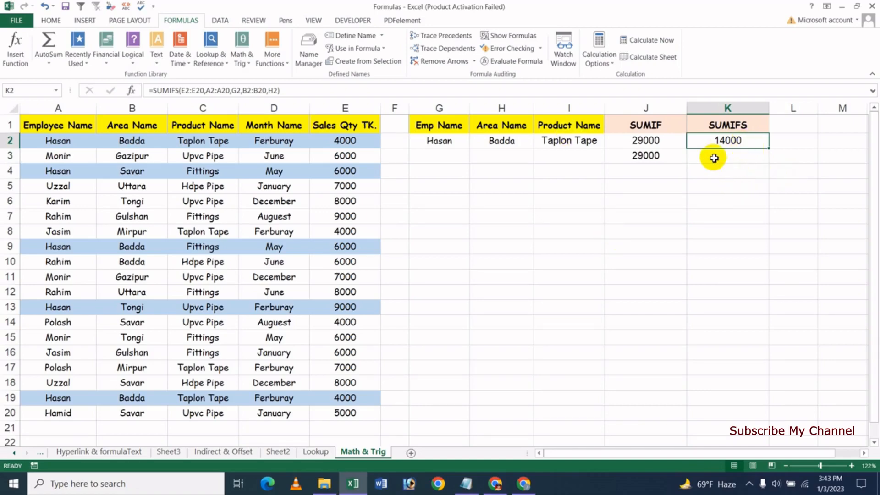
Check the K2 result against the employee, area and sales cells of the highlighted source rows.
{"action": "left_click", "coordinate": [440, 143]}
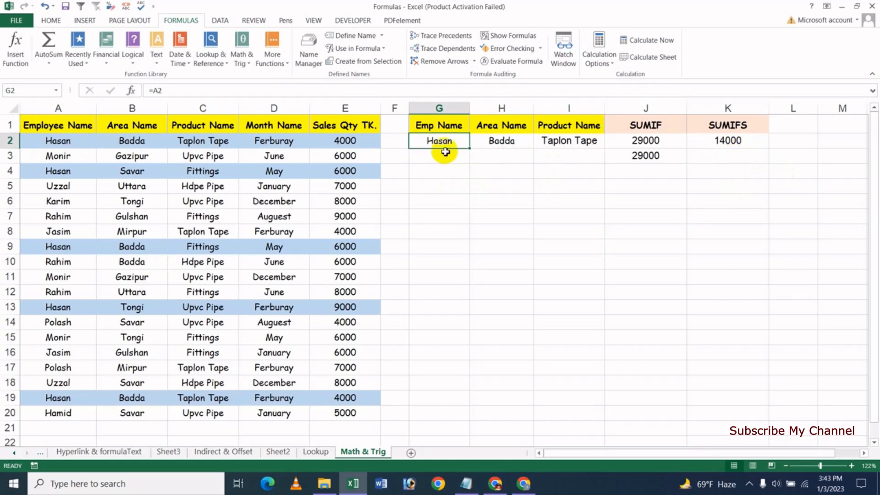
{"action": "left_click", "coordinate": [61, 143]}
{"action": "left_click", "coordinate": [132, 141]}
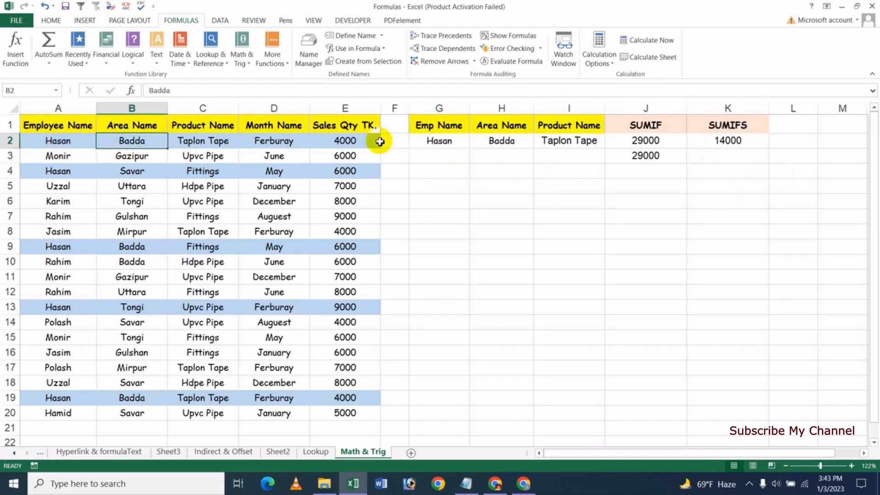
{"action": "left_click", "coordinate": [362, 141]}
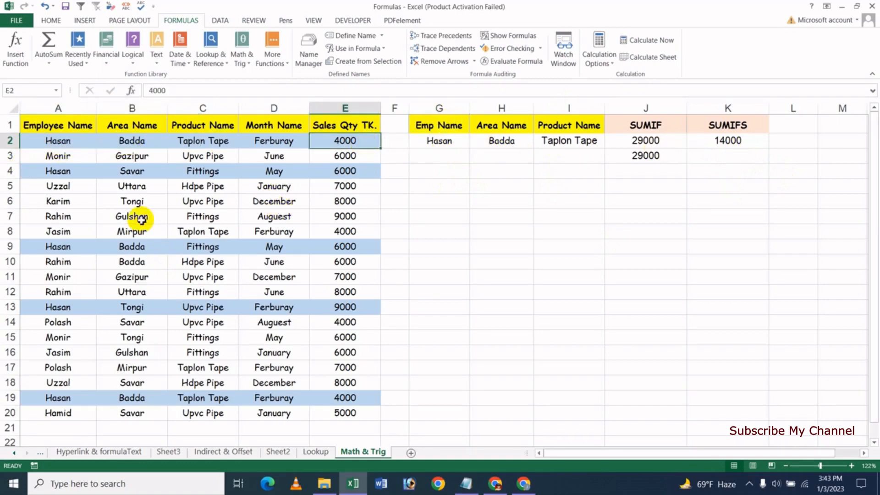
{"action": "left_click", "coordinate": [64, 173]}
{"action": "left_click", "coordinate": [153, 178]}
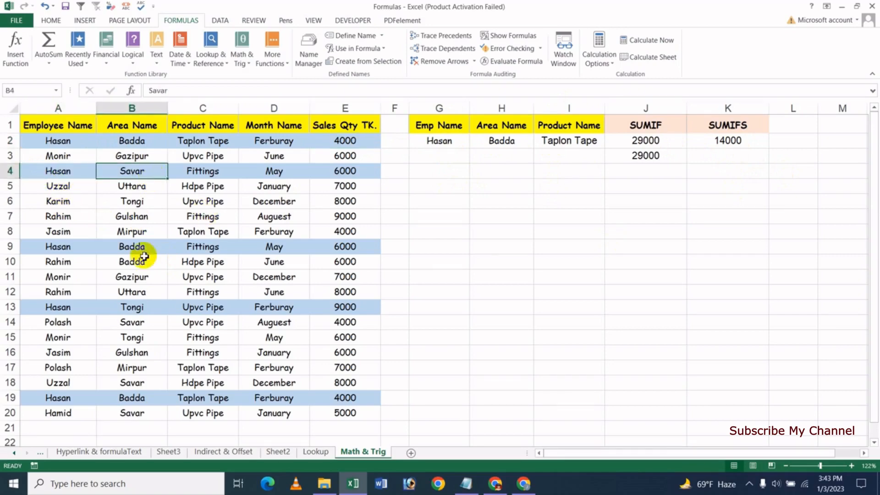
{"action": "left_click", "coordinate": [76, 248]}
{"action": "left_click", "coordinate": [154, 247]}
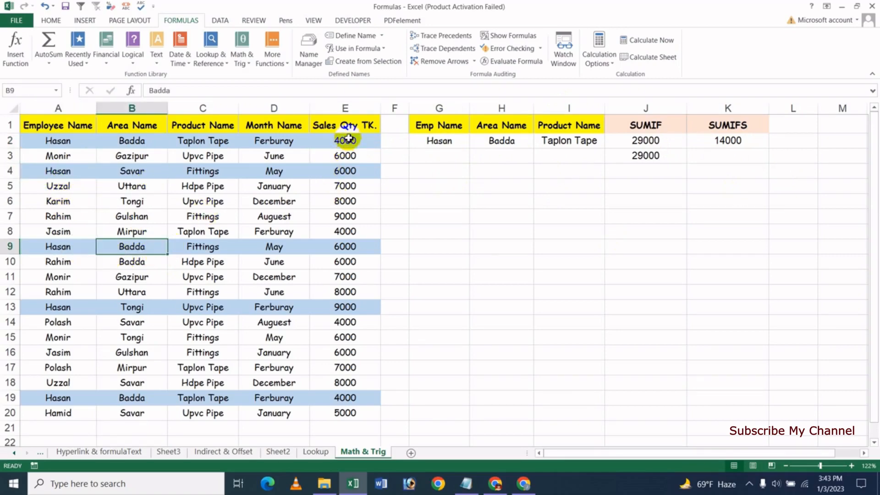
{"action": "left_click", "coordinate": [361, 248]}
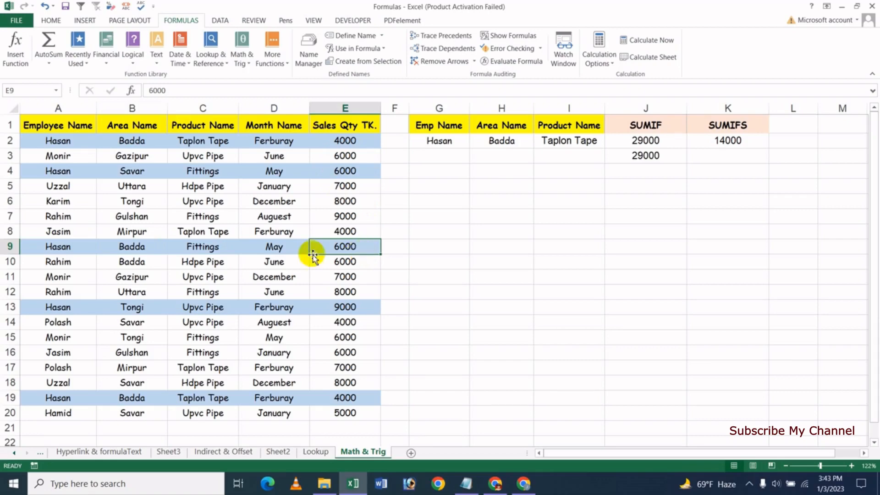
{"action": "left_click", "coordinate": [67, 307]}
{"action": "left_click", "coordinate": [133, 311]}
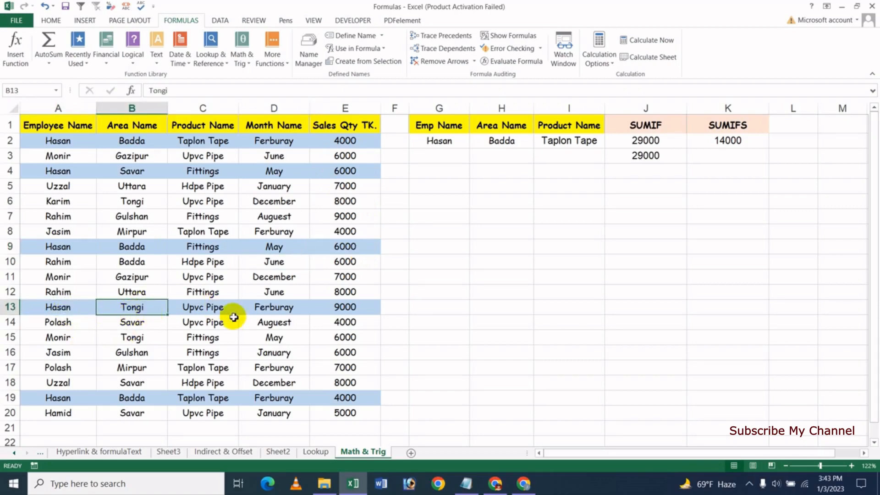
{"action": "left_click", "coordinate": [86, 399]}
{"action": "left_click", "coordinate": [151, 400]}
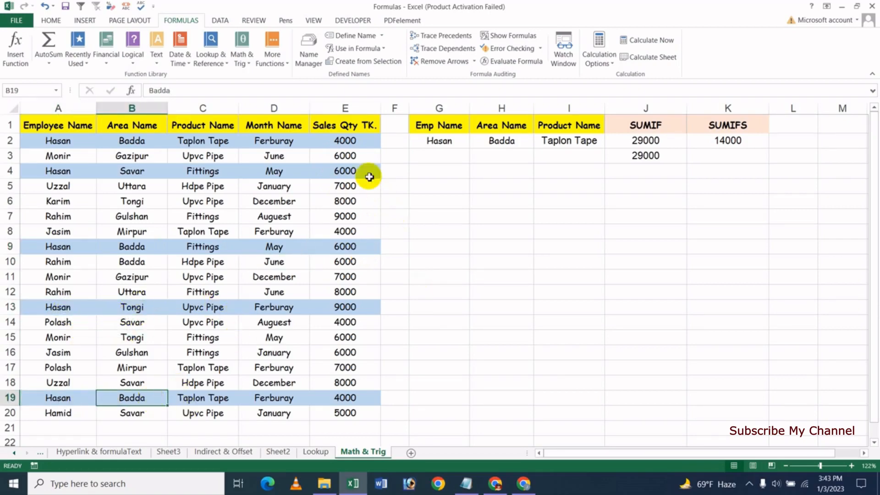
{"action": "left_click", "coordinate": [366, 167]}
{"action": "left_click", "coordinate": [362, 249]}
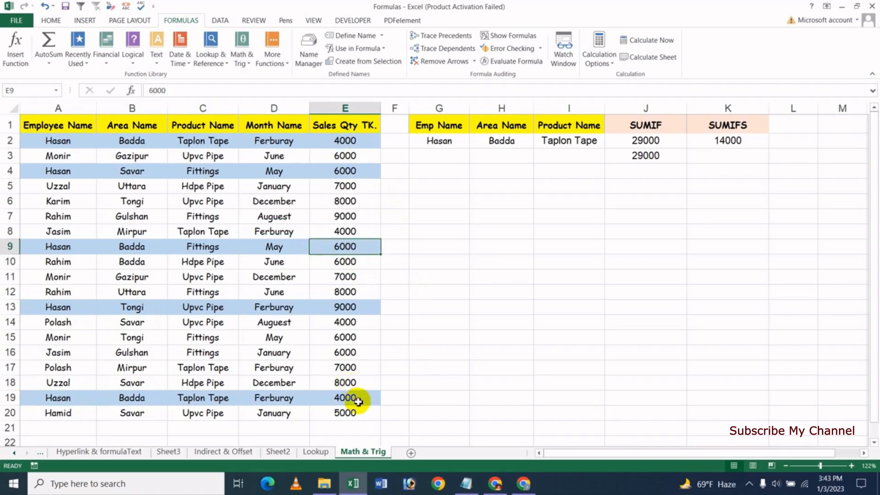
{"action": "left_click", "coordinate": [354, 398]}
Extend the SUMIFS formula in K2 with a third condition, using product names C2:C20 as criteria range and I2 as criterion.
{"action": "left_click", "coordinate": [736, 137]}
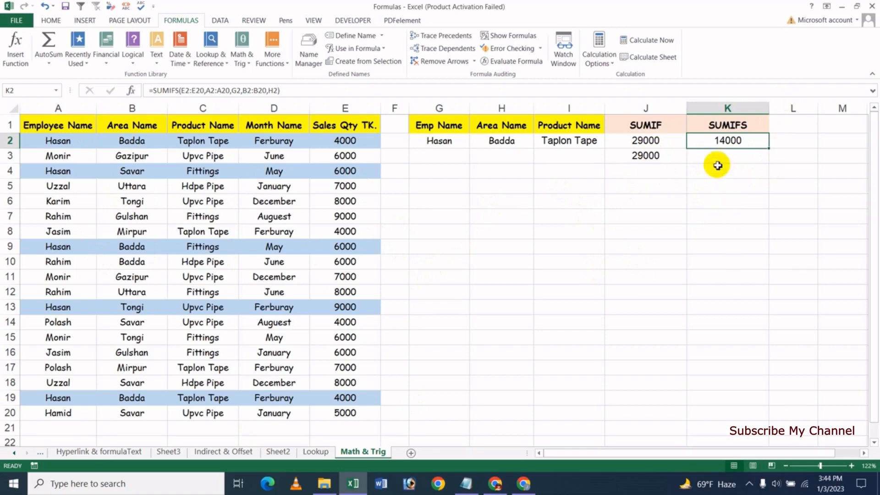
{"action": "double_click", "coordinate": [723, 141]}
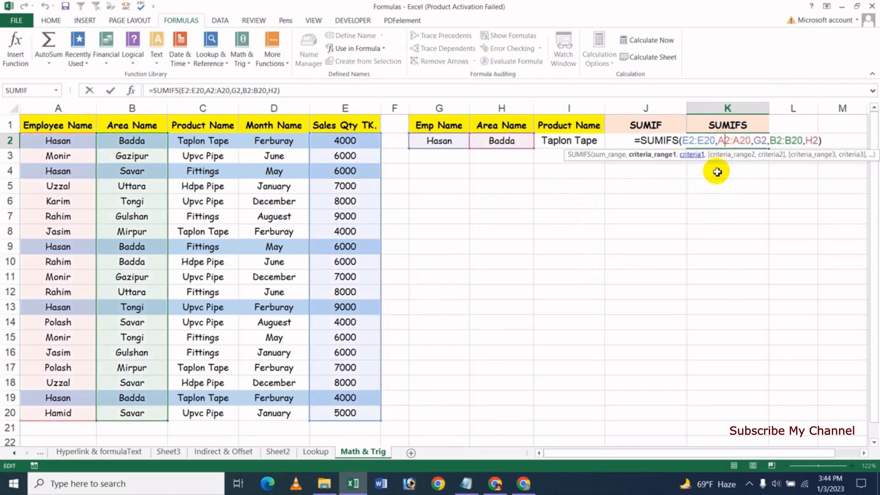
{"action": "left_click", "coordinate": [819, 141]}
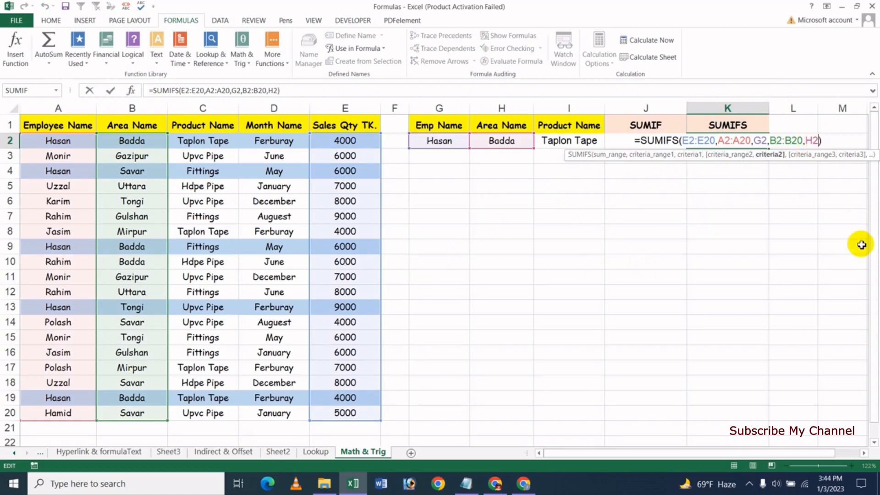
{"action": "type", "text": ","}
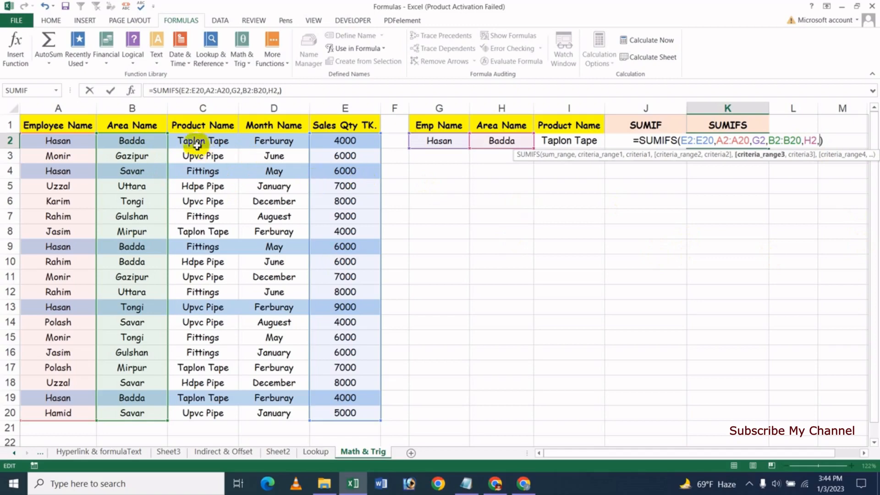
{"action": "left_click_drag", "start_coordinate": [204, 142], "coordinate": [212, 409]}
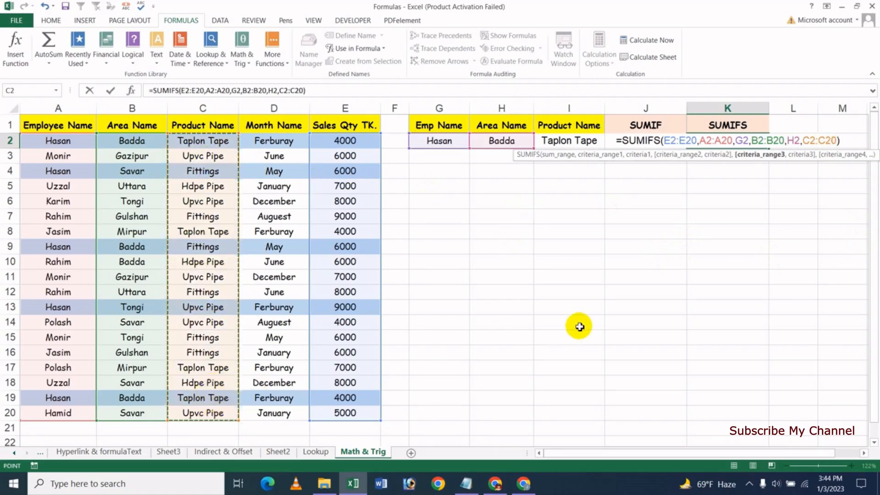
{"action": "type", "text": ","}
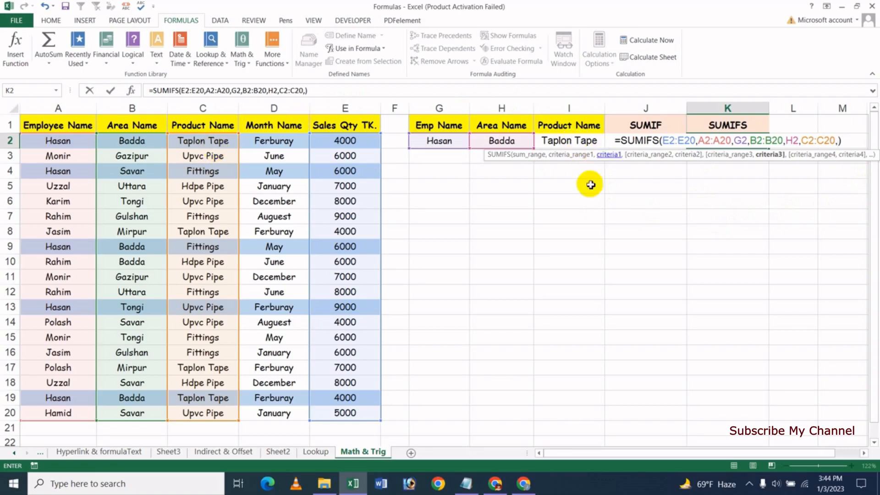
{"action": "left_click", "coordinate": [567, 142]}
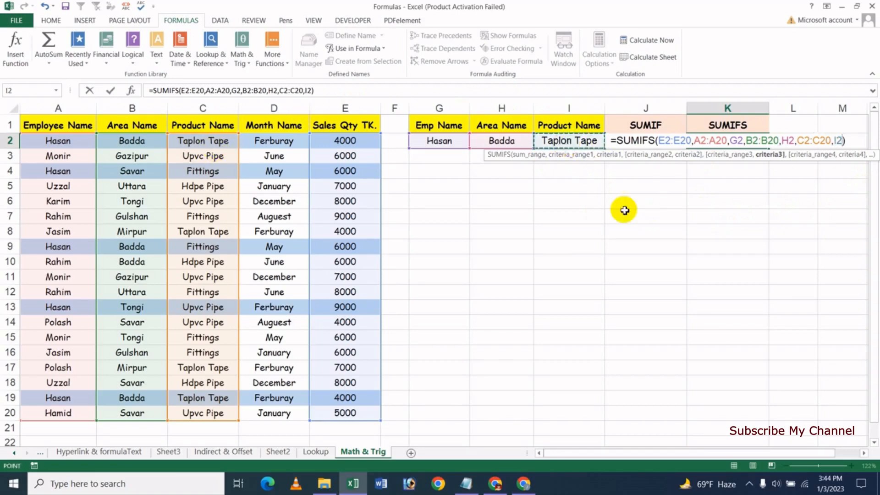
{"action": "key", "text": "Return"}
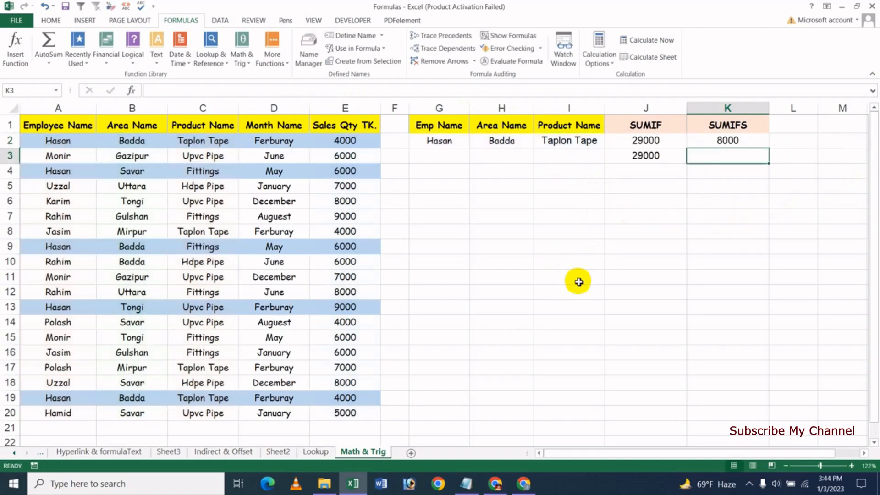
Check the three-condition SUMIFS in K2 against source rows matching the employee, area Badda and product Taplon Tape.
{"action": "left_click", "coordinate": [736, 139]}
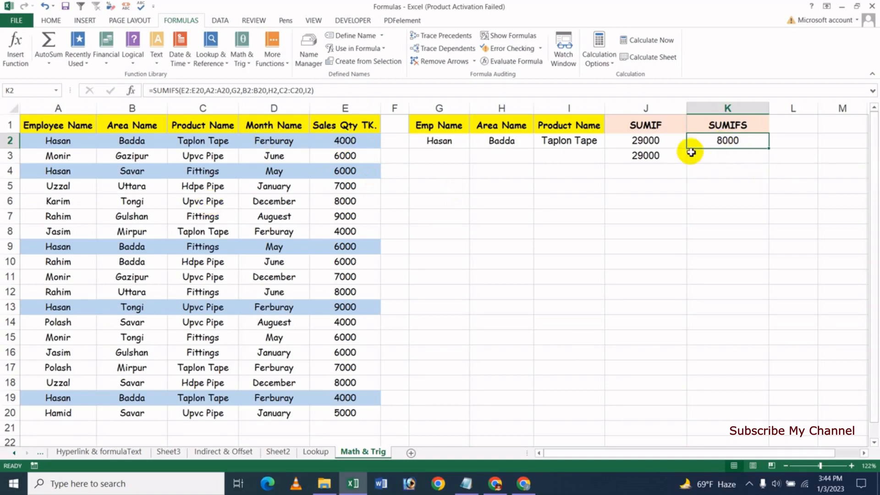
{"action": "left_click", "coordinate": [43, 144]}
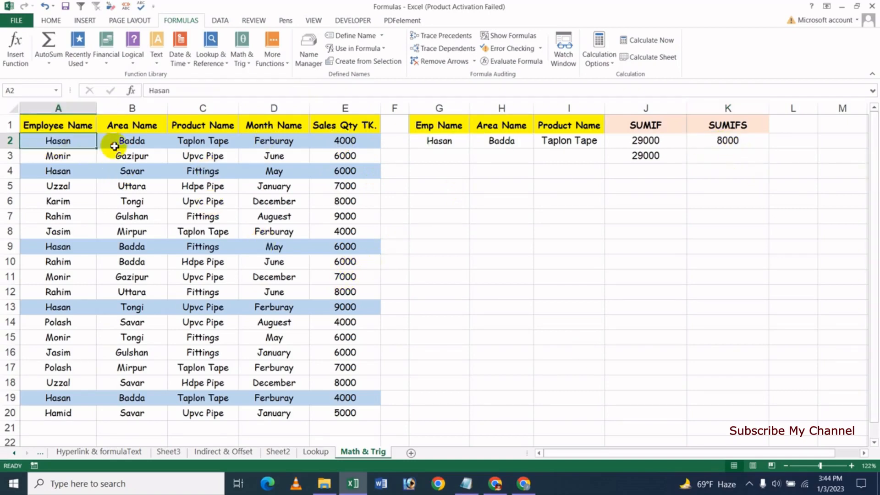
{"action": "left_click", "coordinate": [114, 141]}
{"action": "left_click", "coordinate": [197, 142]}
{"action": "left_click", "coordinate": [368, 142]}
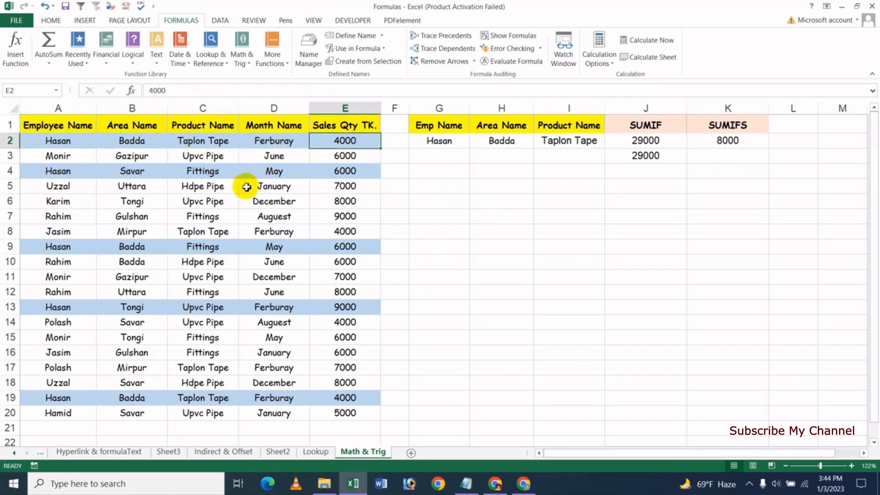
{"action": "left_click", "coordinate": [132, 250]}
{"action": "left_click", "coordinate": [200, 251]}
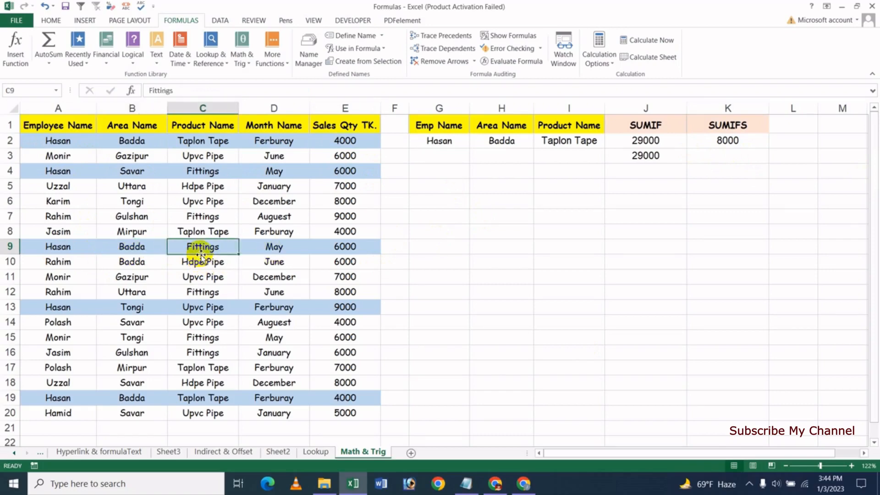
{"action": "left_click", "coordinate": [85, 322]}
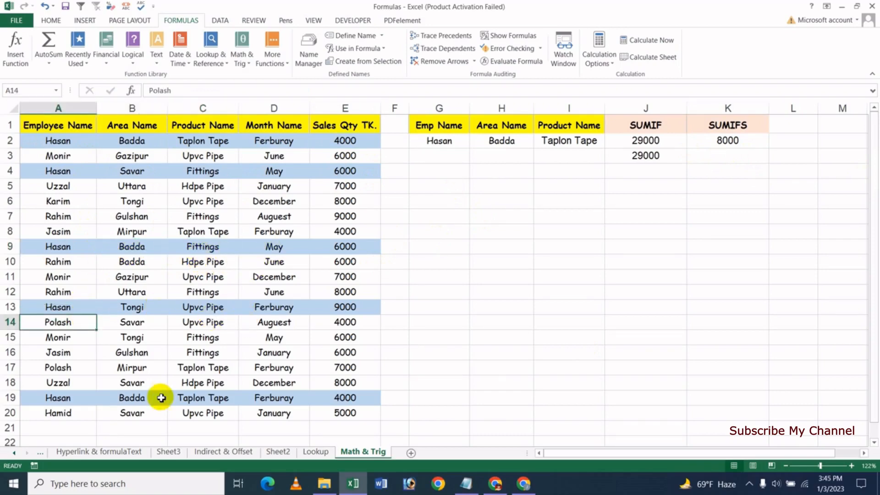
{"action": "left_click", "coordinate": [55, 398]}
{"action": "left_click", "coordinate": [121, 402]}
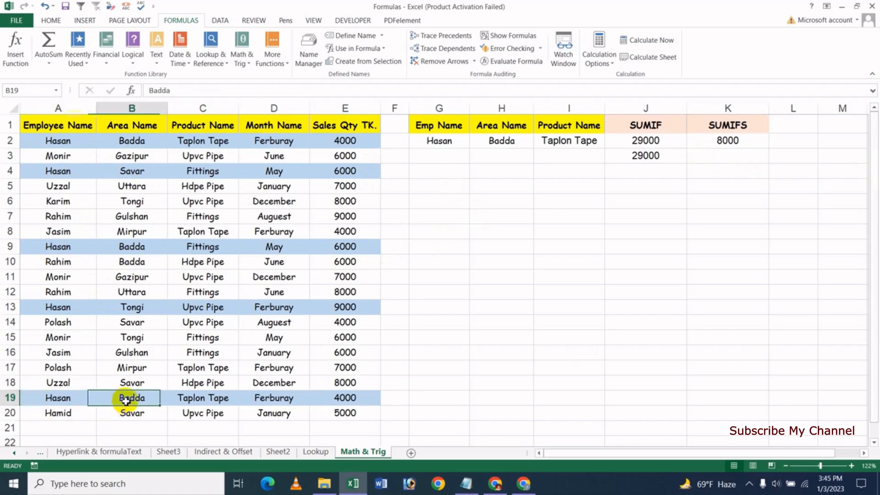
{"action": "left_click", "coordinate": [203, 401]}
{"action": "left_click", "coordinate": [212, 140]}
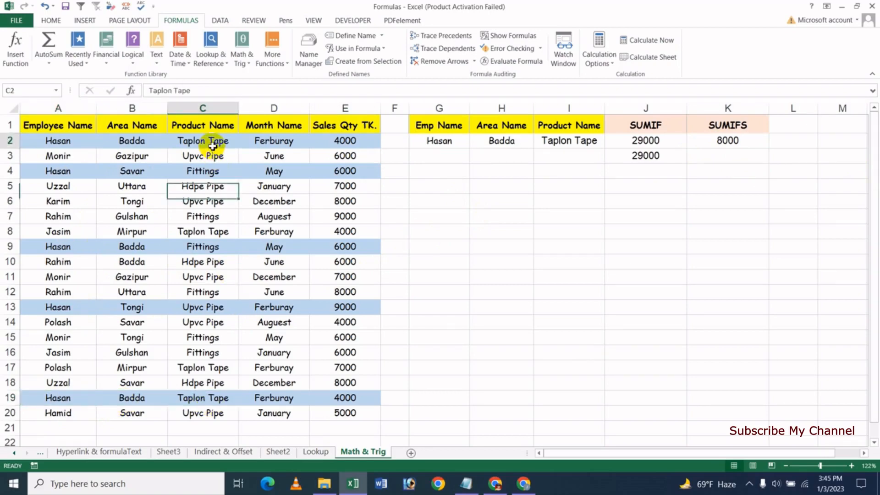
{"action": "left_click", "coordinate": [215, 400]}
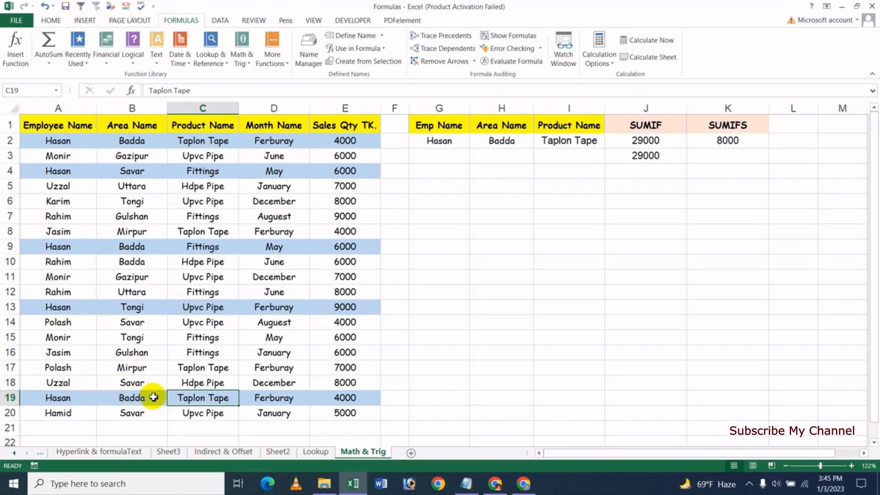
{"action": "left_click", "coordinate": [360, 154]}
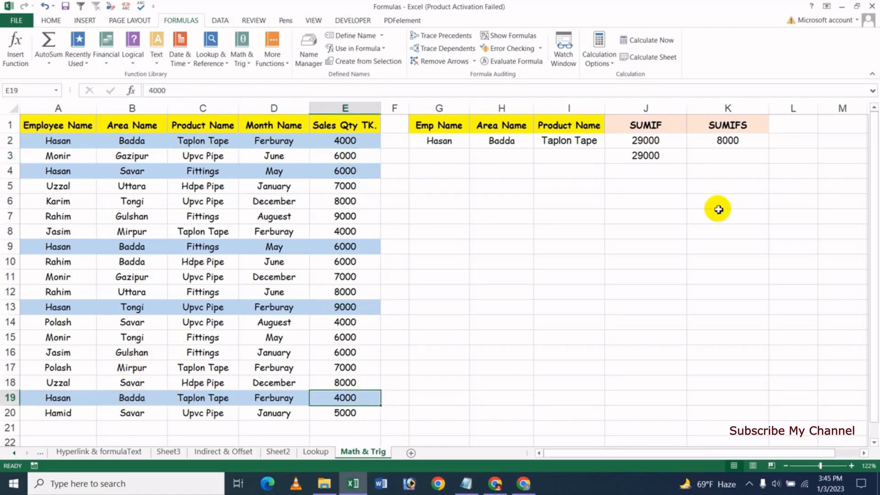
{"action": "left_click", "coordinate": [727, 140]}
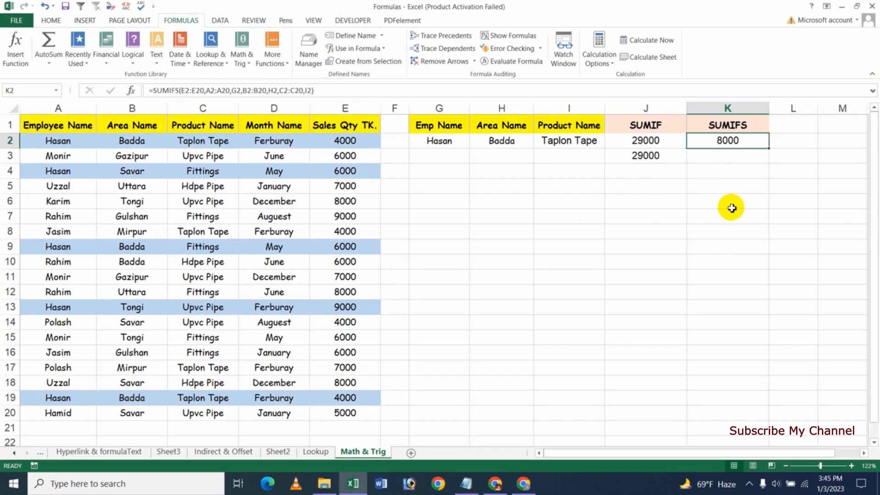
Insert the Math & Trig function SUMIFS in K3 and set its sum range to E2:E20.
{"action": "left_click", "coordinate": [724, 157]}
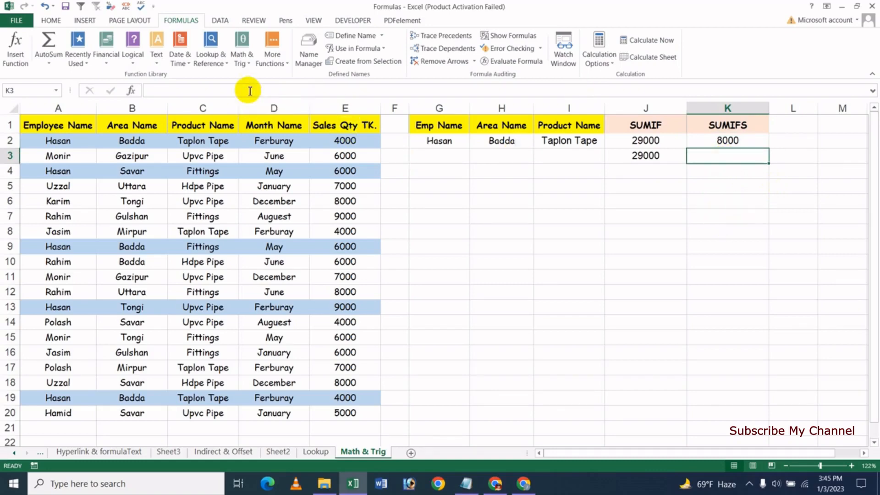
{"action": "left_click", "coordinate": [245, 63]}
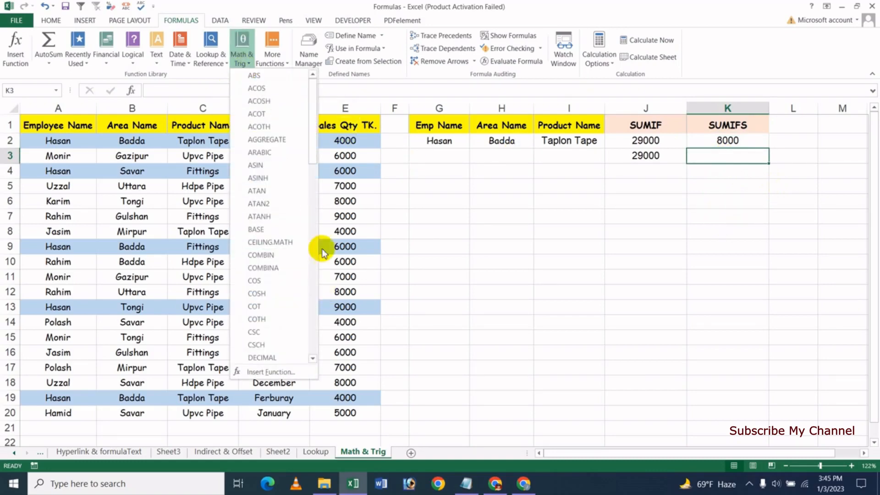
{"action": "left_click_drag", "start_coordinate": [312, 140], "coordinate": [315, 308]}
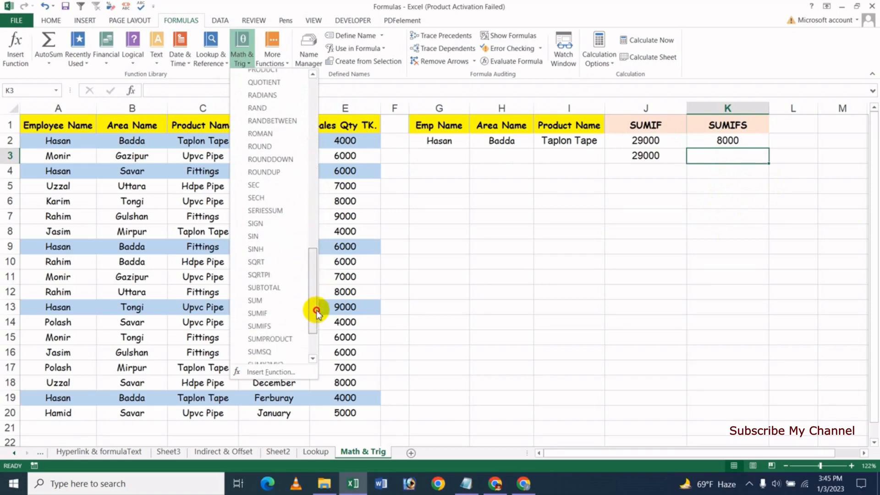
{"action": "left_click", "coordinate": [261, 326]}
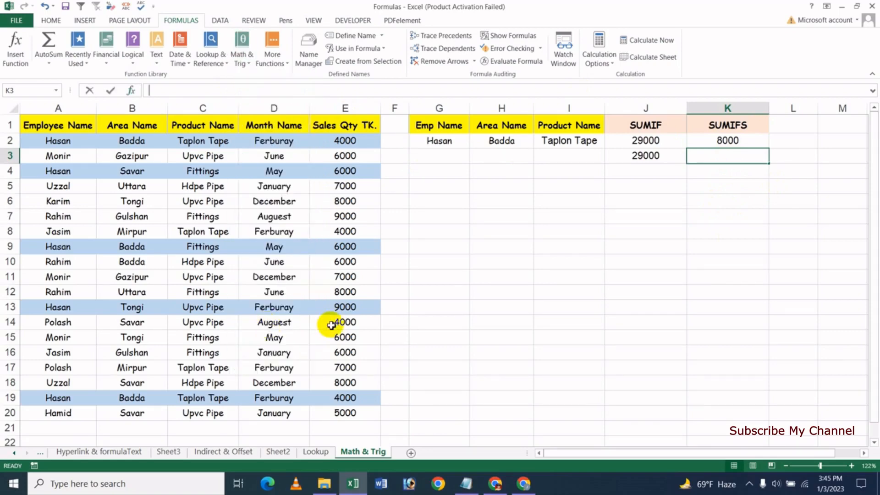
{"action": "left_click_drag", "start_coordinate": [560, 231], "coordinate": [588, 223]}
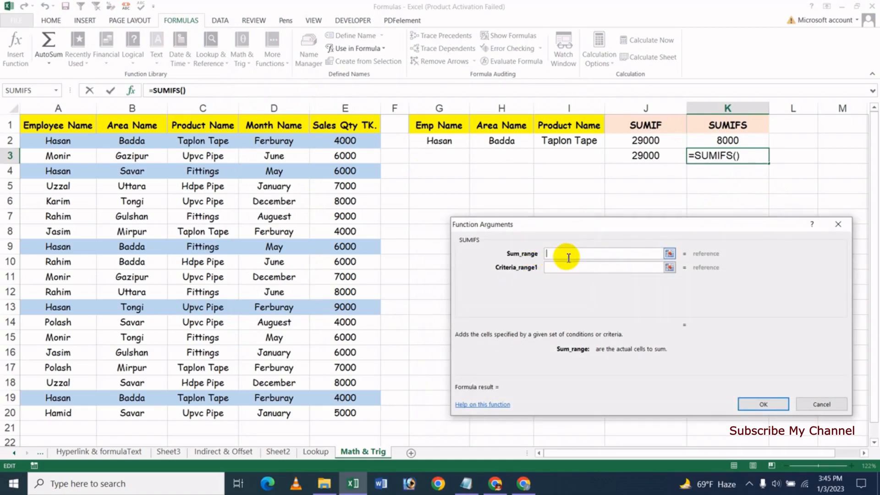
{"action": "left_click_drag", "start_coordinate": [342, 141], "coordinate": [346, 411]}
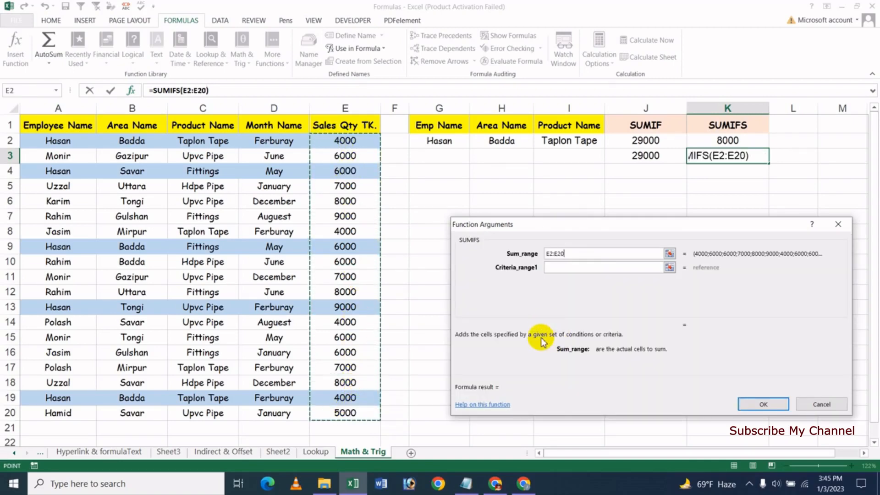
Set the first two SUMIFS conditions for K3: employee names A2:A20 matching G2, and area names B2:B20 matching H2.
{"action": "left_click", "coordinate": [569, 268]}
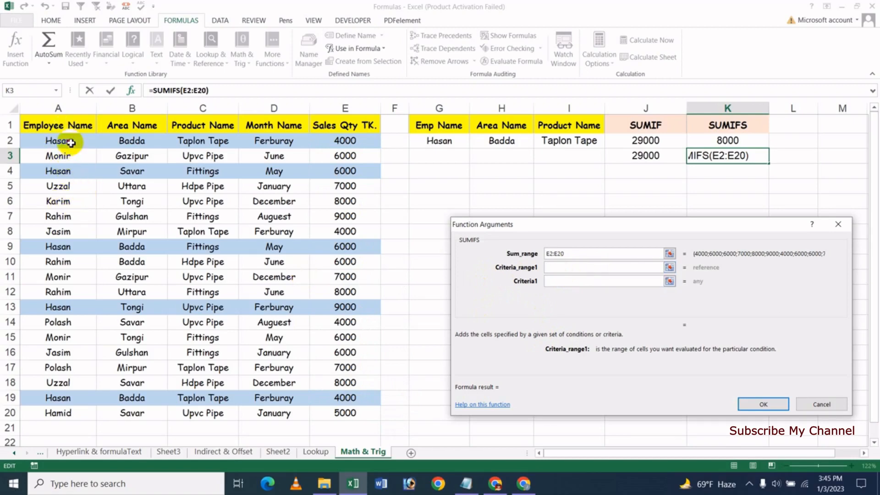
{"action": "left_click_drag", "start_coordinate": [70, 142], "coordinate": [73, 413]}
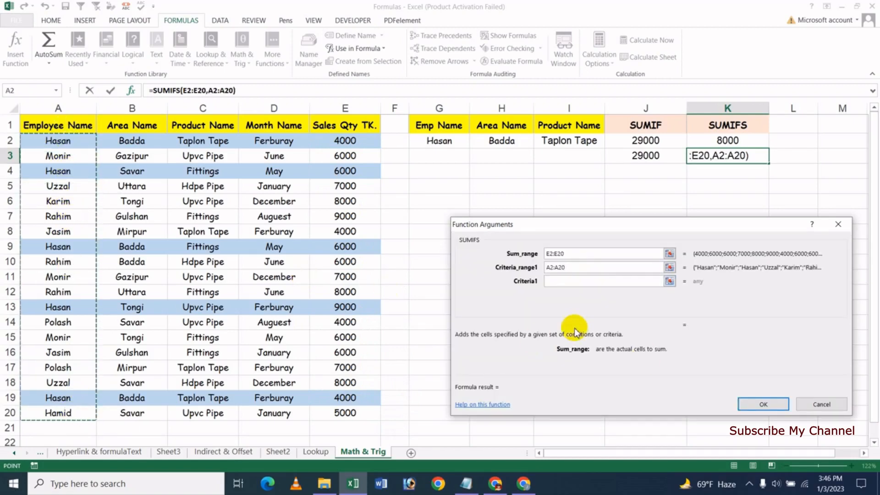
{"action": "left_click", "coordinate": [581, 281]}
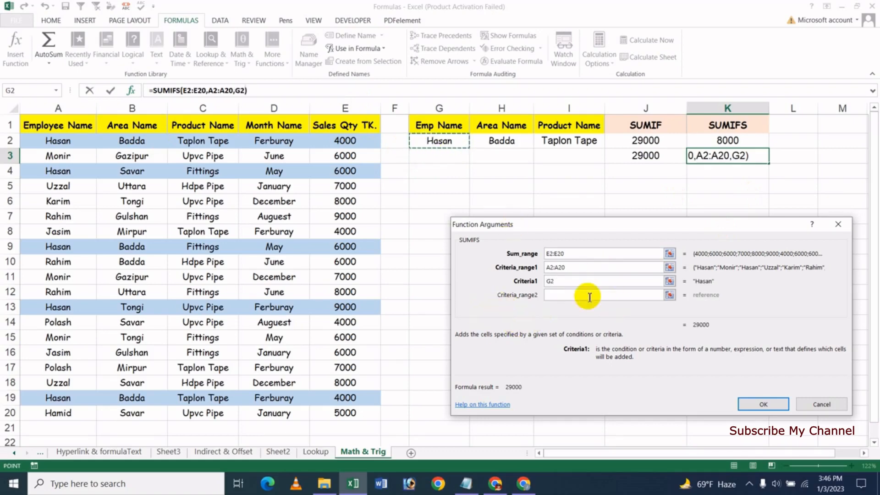
{"action": "left_click", "coordinate": [557, 295]}
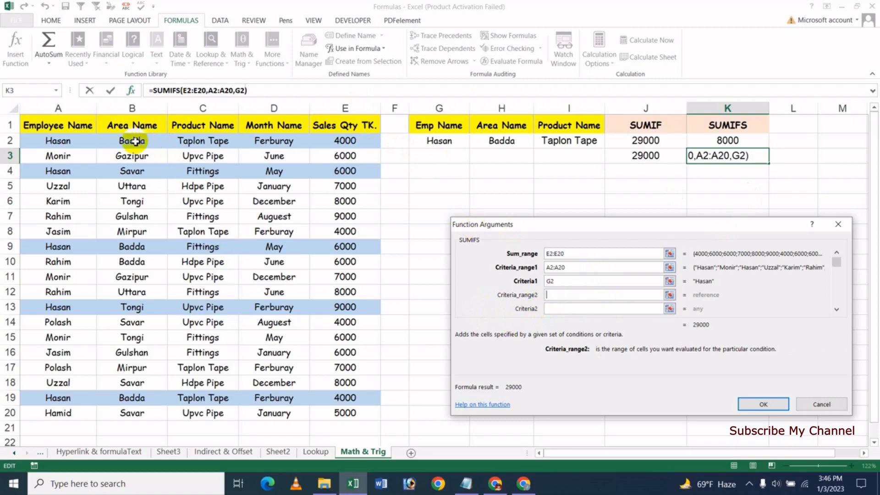
{"action": "left_click_drag", "start_coordinate": [135, 141], "coordinate": [141, 410]}
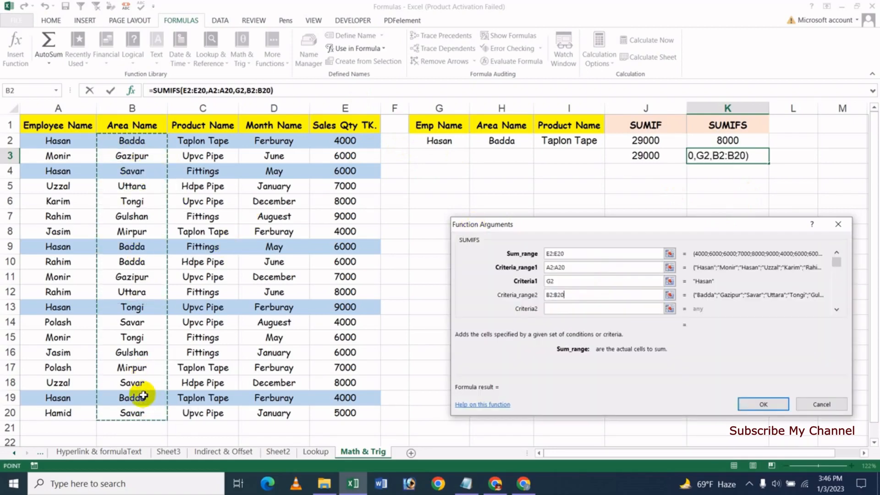
{"action": "left_click", "coordinate": [562, 309]}
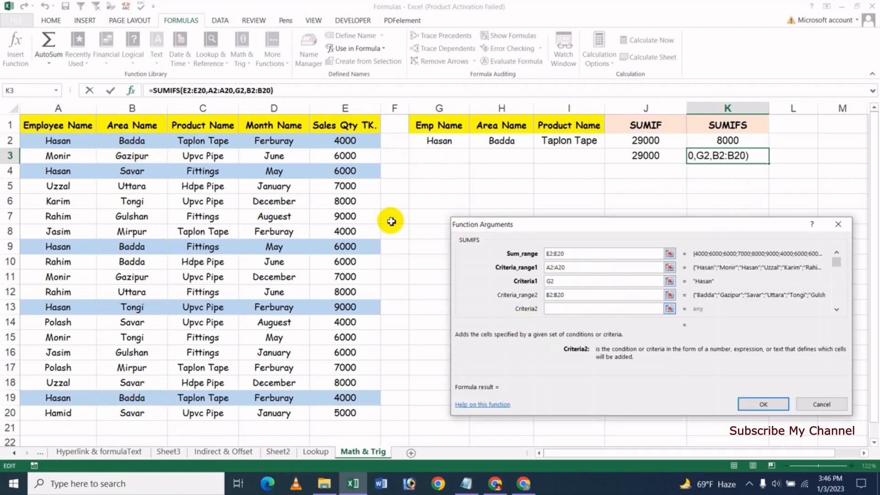
{"action": "left_click", "coordinate": [507, 142]}
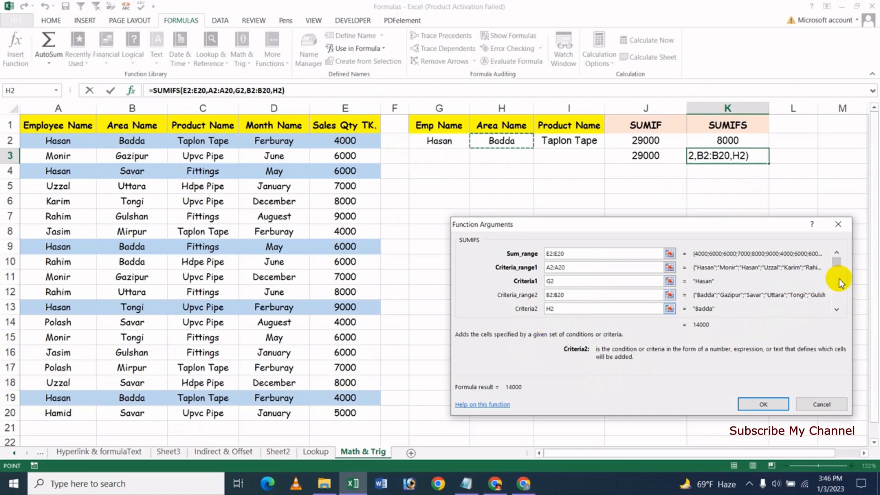
Add a third SUMIFS condition matching product names C2:C20 to I2, and confirm the function in K3.
{"action": "left_click_drag", "start_coordinate": [838, 313], "coordinate": [837, 311]}
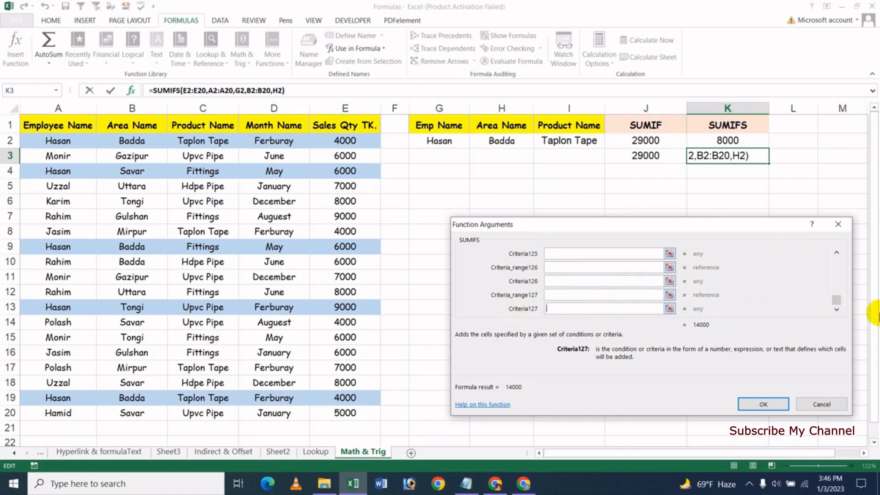
{"action": "left_click_drag", "start_coordinate": [838, 296], "coordinate": [833, 239]}
{"action": "left_click", "coordinate": [836, 309]}
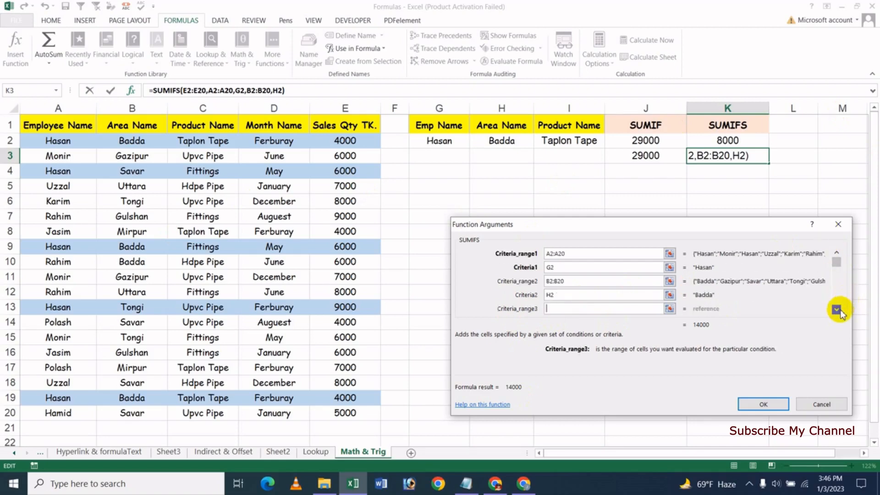
{"action": "left_click", "coordinate": [548, 311]}
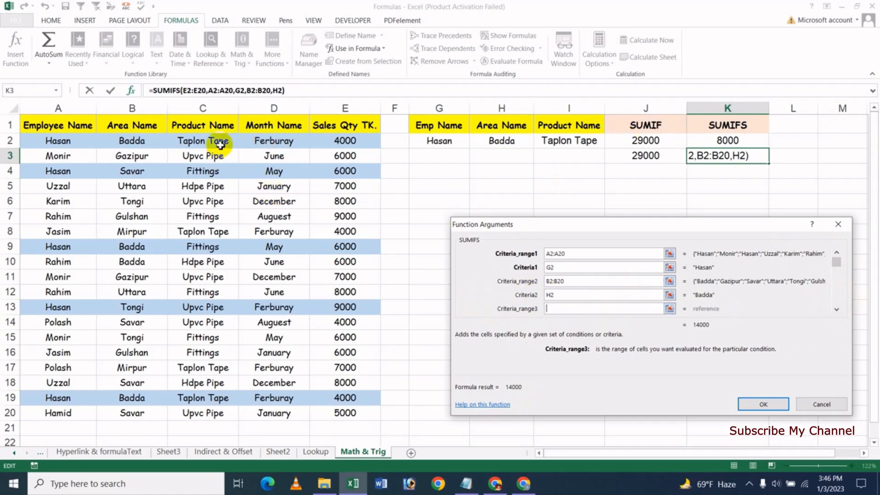
{"action": "left_click_drag", "start_coordinate": [220, 145], "coordinate": [223, 414]}
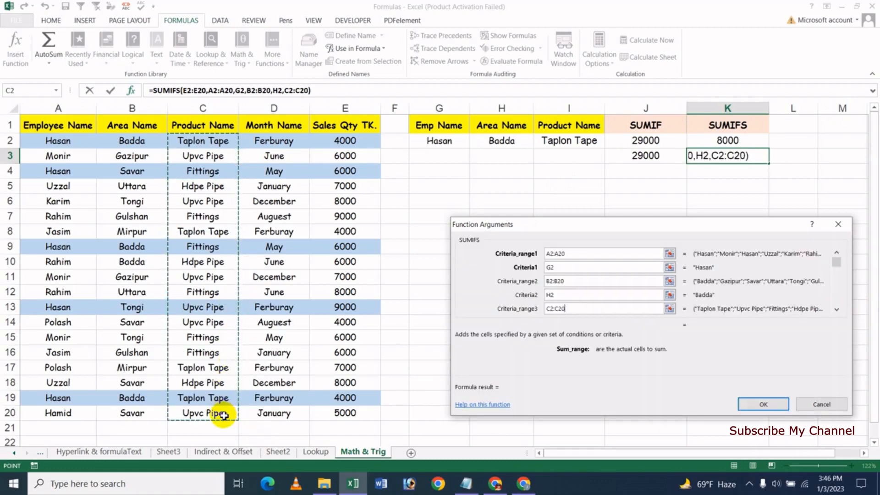
{"action": "left_click", "coordinate": [837, 310]}
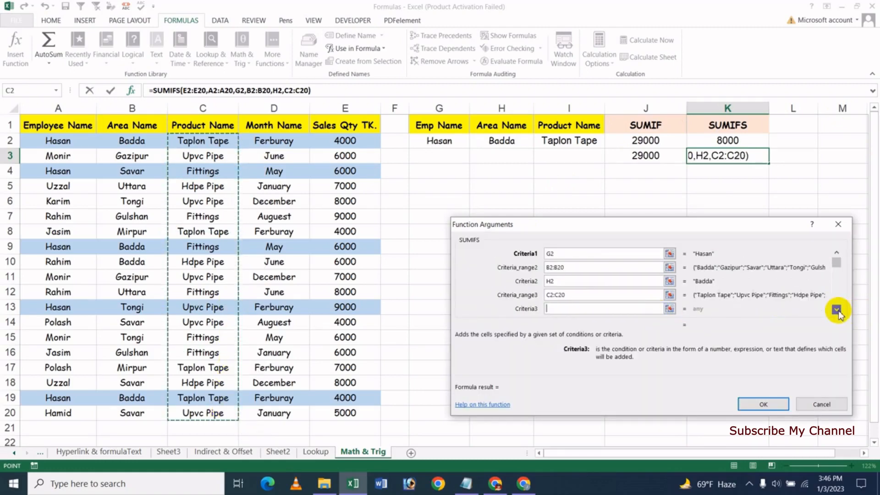
{"action": "left_click", "coordinate": [558, 309]}
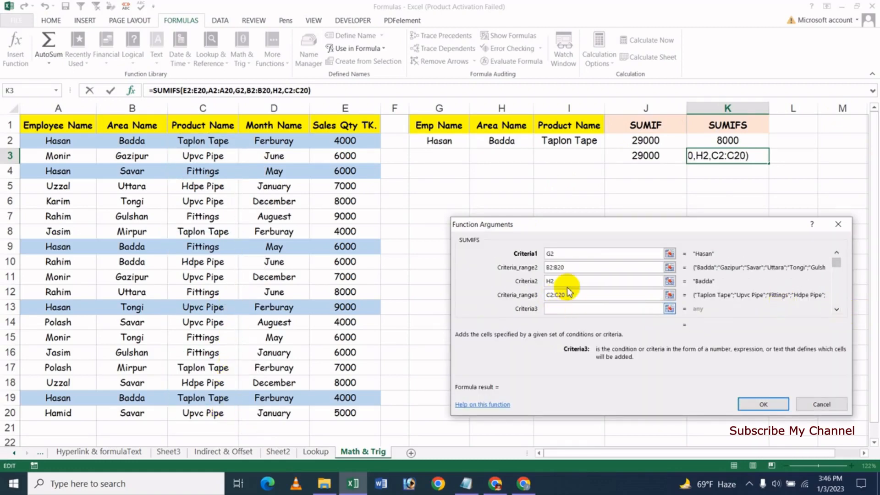
{"action": "left_click", "coordinate": [568, 145]}
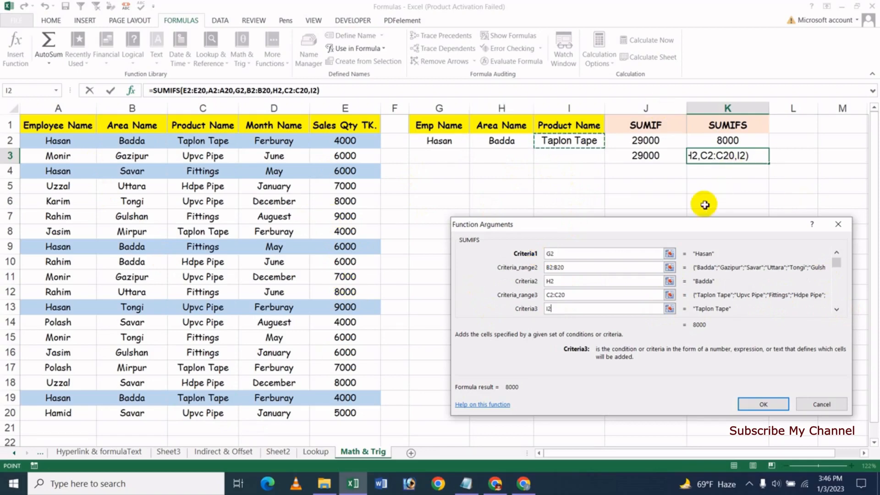
{"action": "left_click", "coordinate": [762, 403]}
{"action": "left_click", "coordinate": [717, 205]}
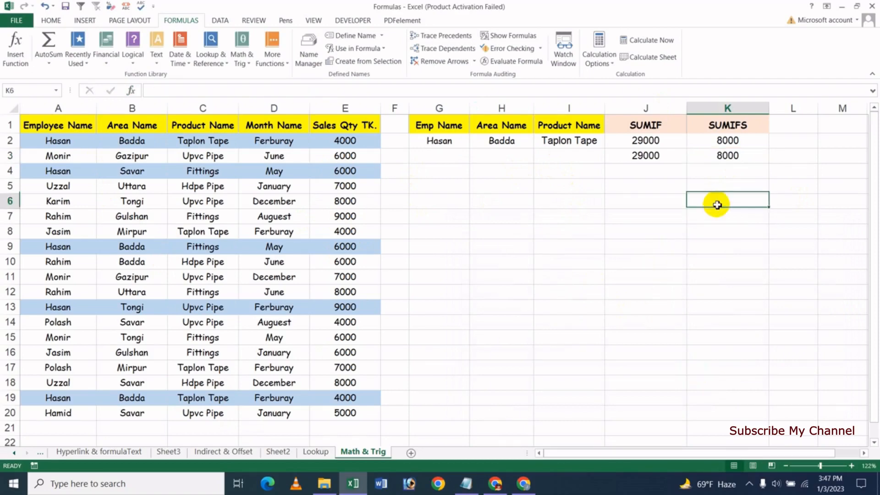
{"action": "left_click", "coordinate": [724, 156]}
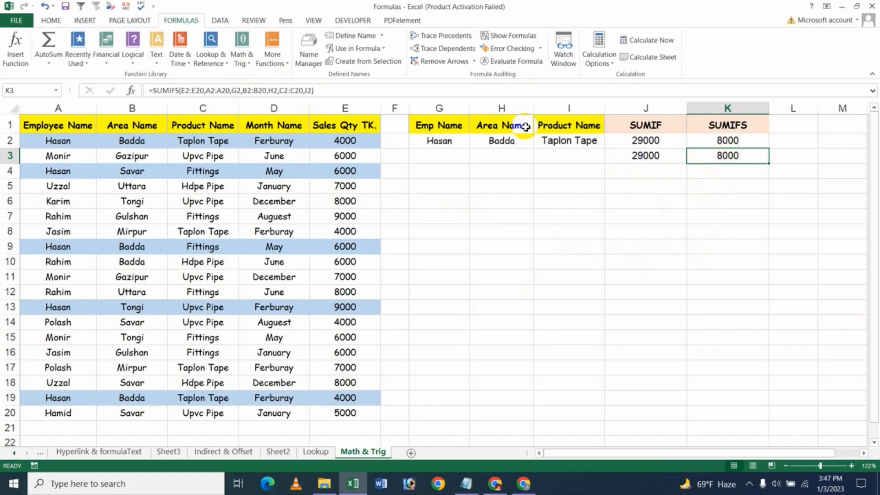
Enter the employee name from A3 as a second lookup name in G3.
{"action": "left_click", "coordinate": [442, 159]}
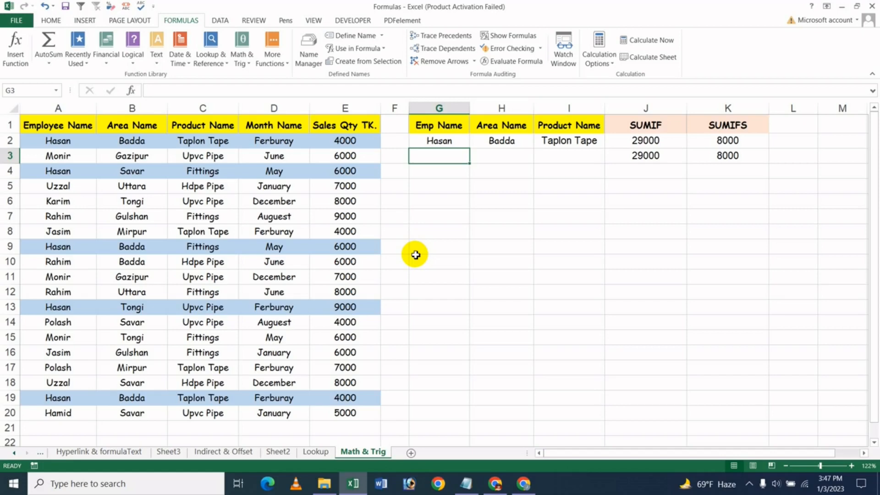
{"action": "type", "text": "Monir"}
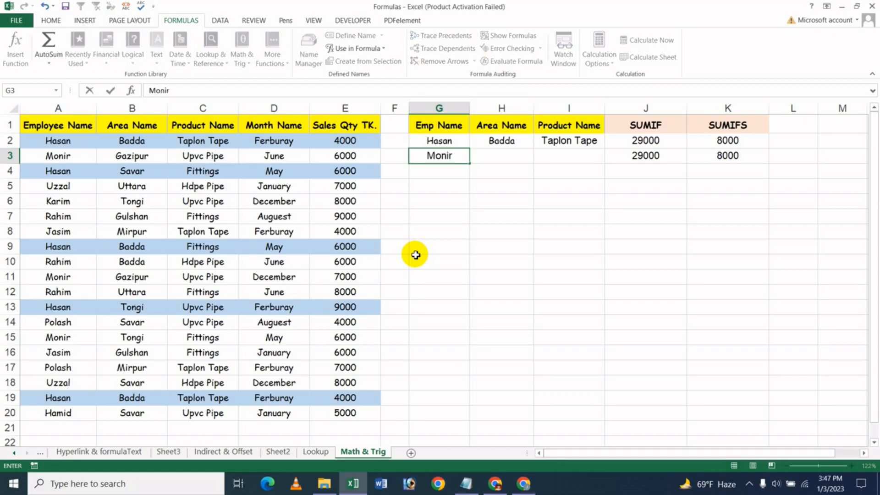
{"action": "key", "text": "Return"}
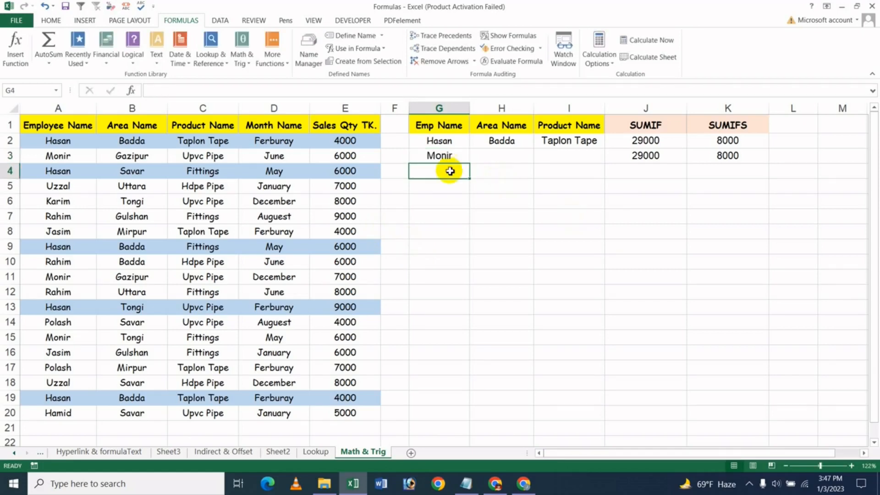
{"action": "left_click", "coordinate": [439, 157]}
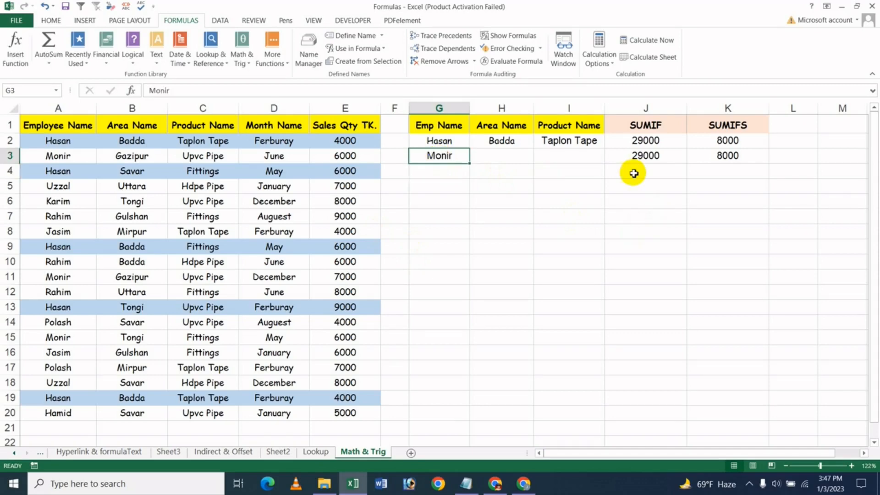
Clear the SUMIF formula in J3 and the SUMIFS formula in K3.
{"action": "left_click", "coordinate": [645, 161]}
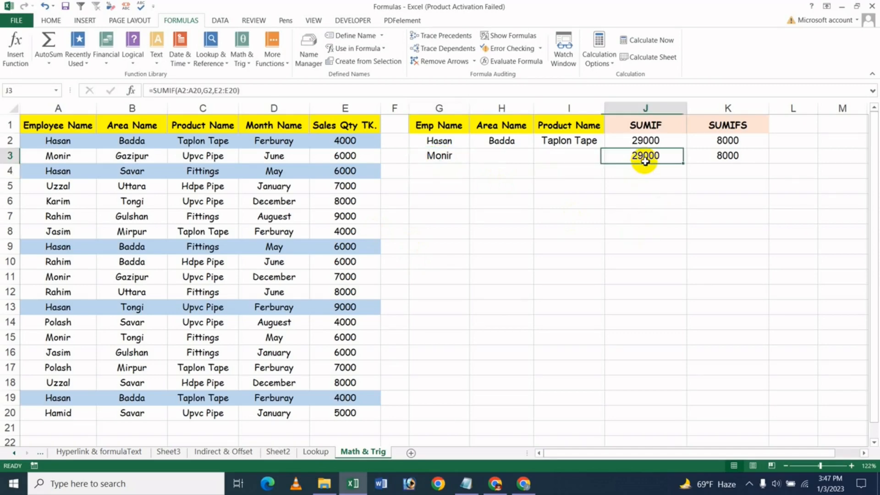
{"action": "key", "text": "Delete"}
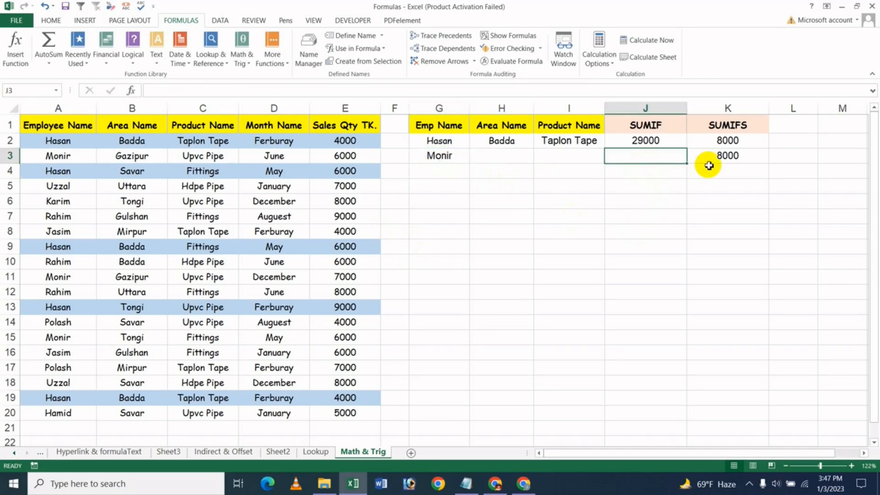
{"action": "left_click", "coordinate": [710, 158]}
{"action": "key", "text": "Delete"}
Fill the SUMIF formula from J2 down to J4 and check the J3 result for the second employee.
{"action": "left_click", "coordinate": [650, 142]}
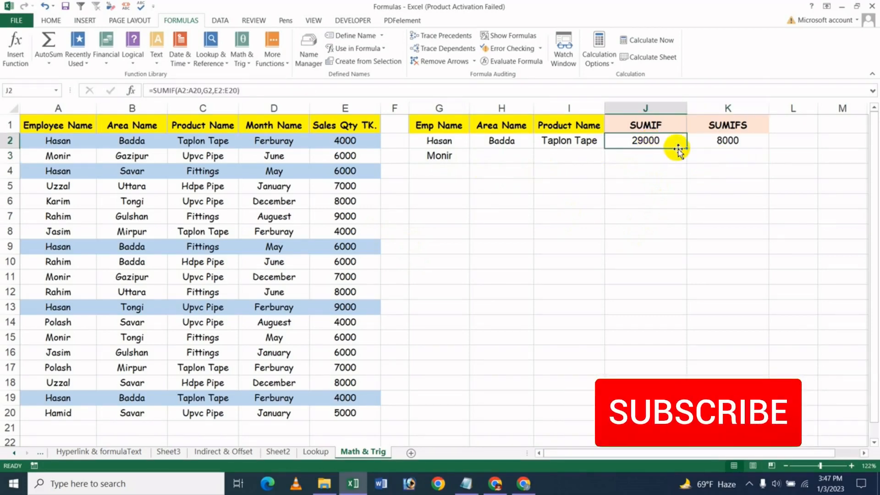
{"action": "left_click_drag", "start_coordinate": [686, 147], "coordinate": [683, 177]}
{"action": "left_click", "coordinate": [658, 222]}
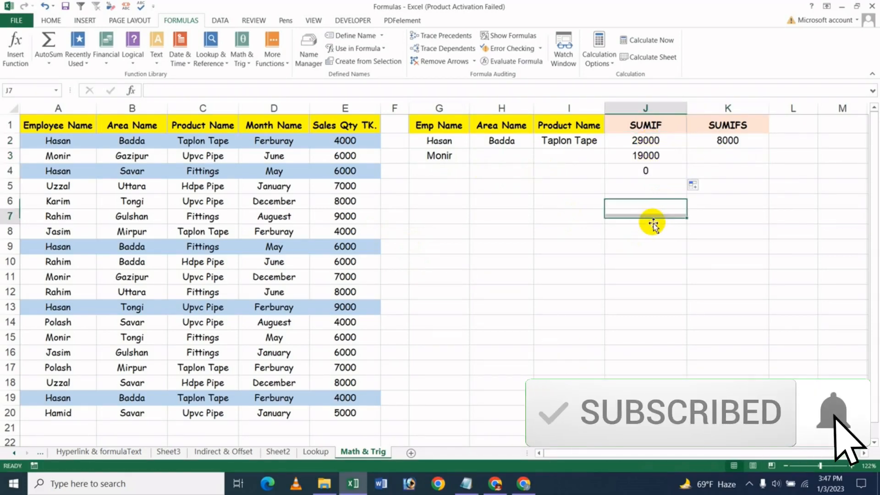
{"action": "left_click", "coordinate": [440, 157]}
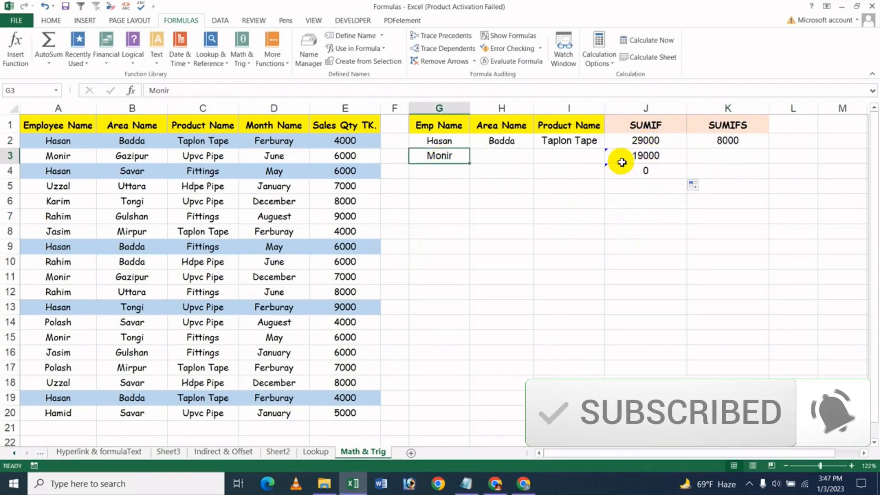
{"action": "left_click", "coordinate": [651, 157]}
Fill the SUMIFS formula from K2 down to K4.
{"action": "left_click", "coordinate": [757, 146]}
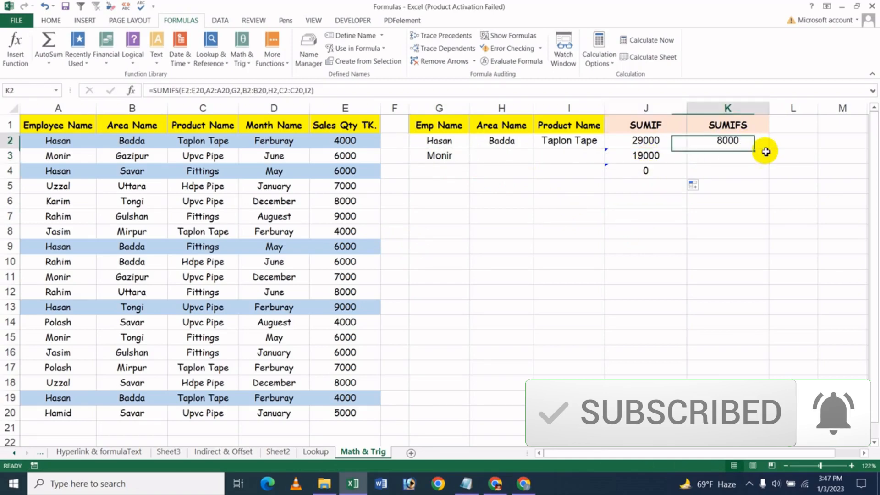
{"action": "left_click_drag", "start_coordinate": [769, 151], "coordinate": [764, 172]}
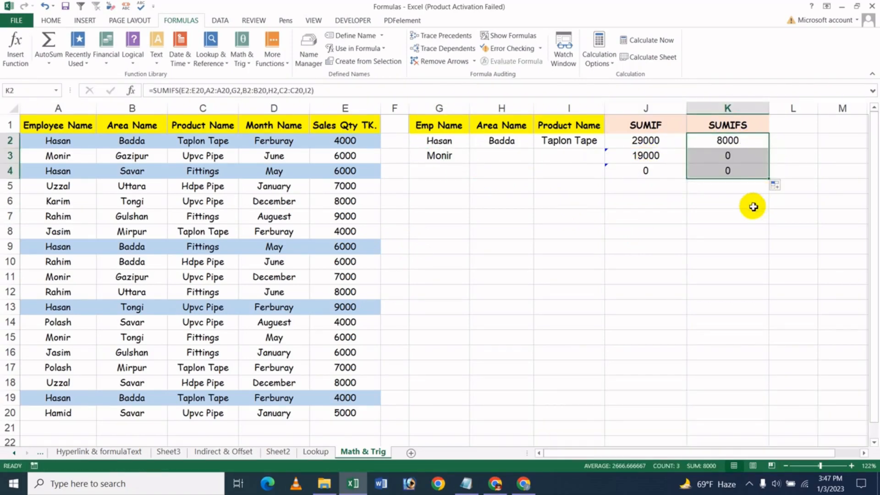
{"action": "left_click", "coordinate": [752, 204]}
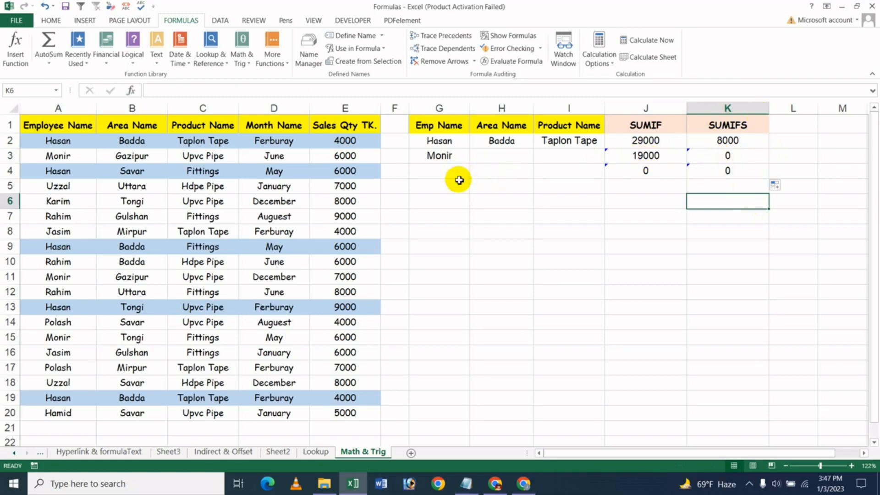
Enter the formula =A7 in G4 to pull in a third employee name.
{"action": "left_click", "coordinate": [426, 173]}
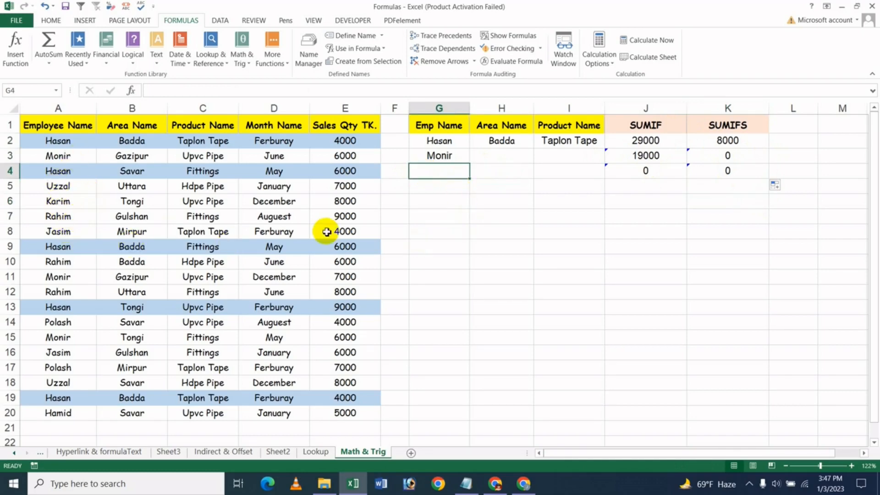
{"action": "type", "text": "="}
{"action": "left_click", "coordinate": [63, 217]}
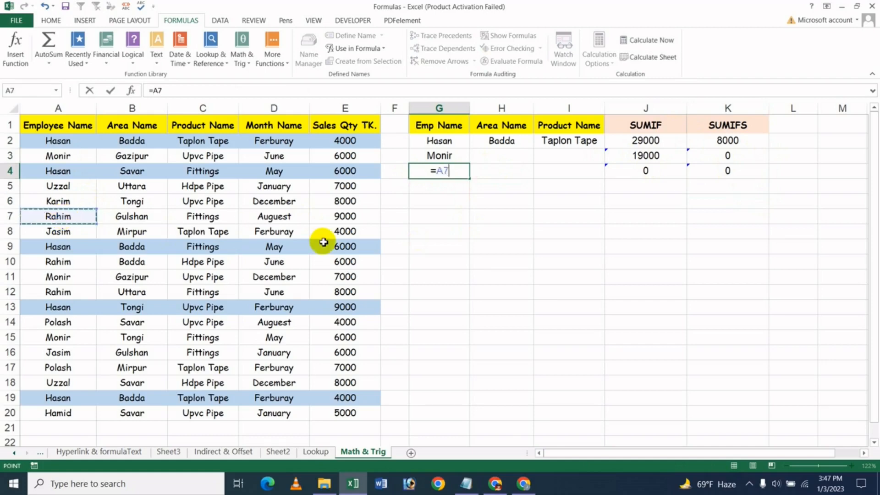
{"action": "key", "text": "Return"}
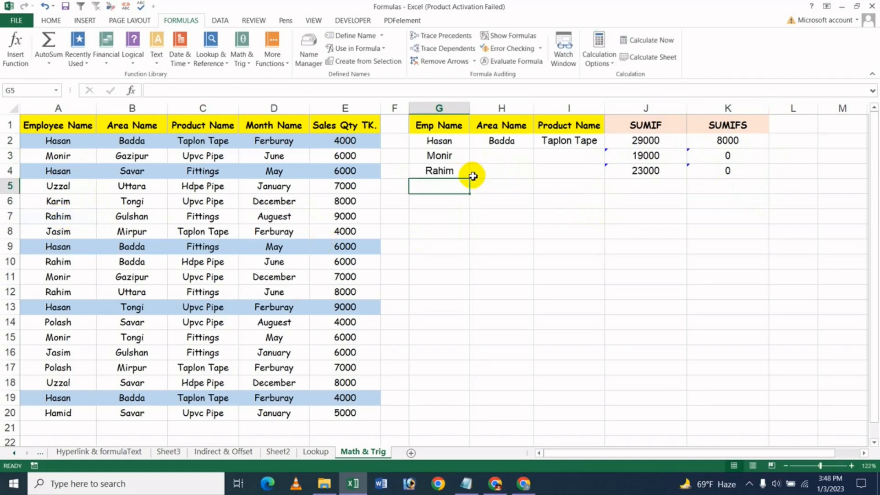
Inspect the copied SUMIFS formula in K4 and the area and product criteria cells in rows 3 and 4.
{"action": "left_click", "coordinate": [450, 174]}
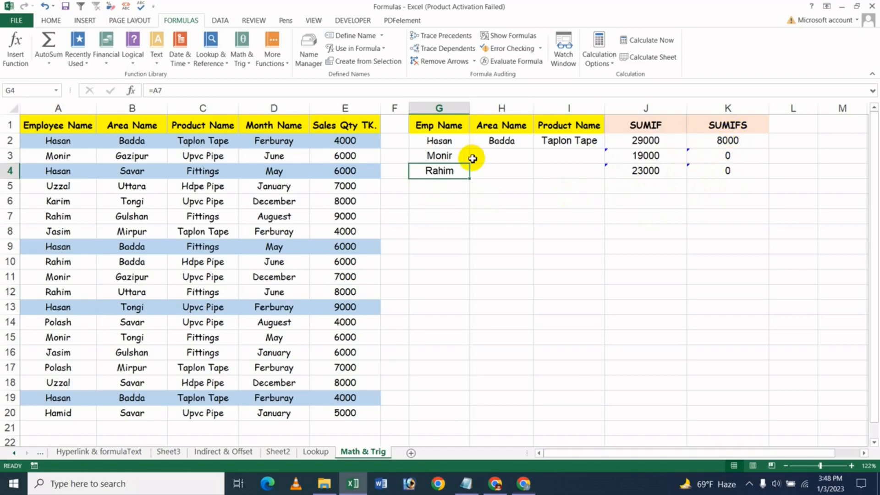
{"action": "left_click", "coordinate": [724, 177]}
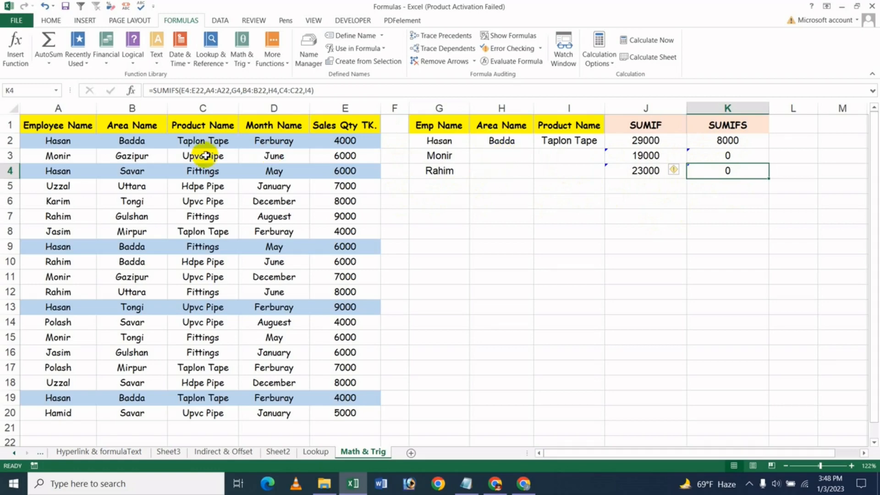
{"action": "left_click", "coordinate": [500, 159]}
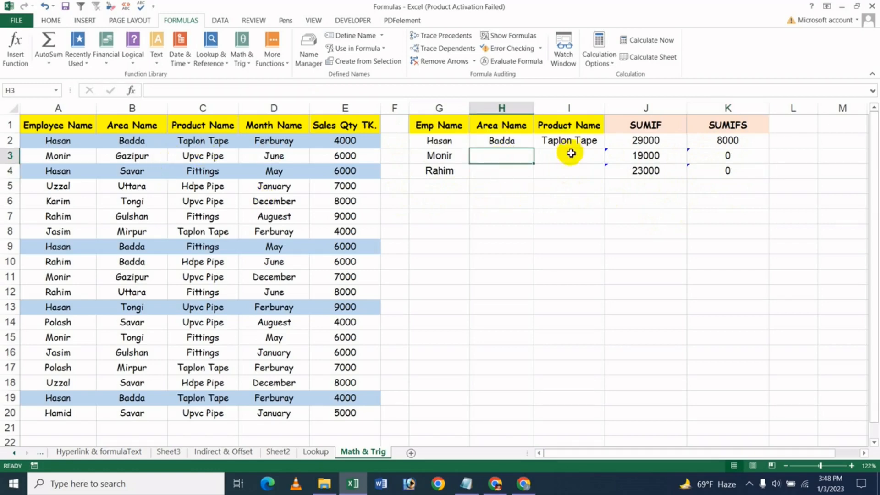
{"action": "left_click", "coordinate": [571, 170]}
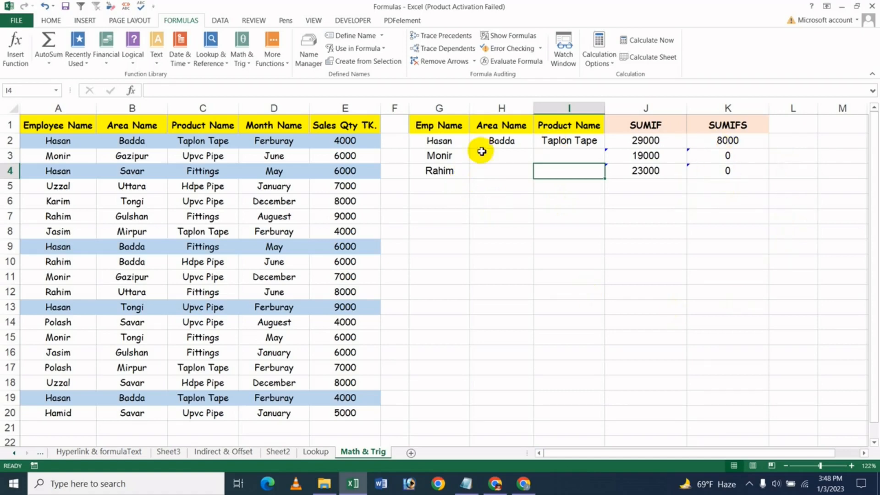
{"action": "left_click", "coordinate": [536, 281]}
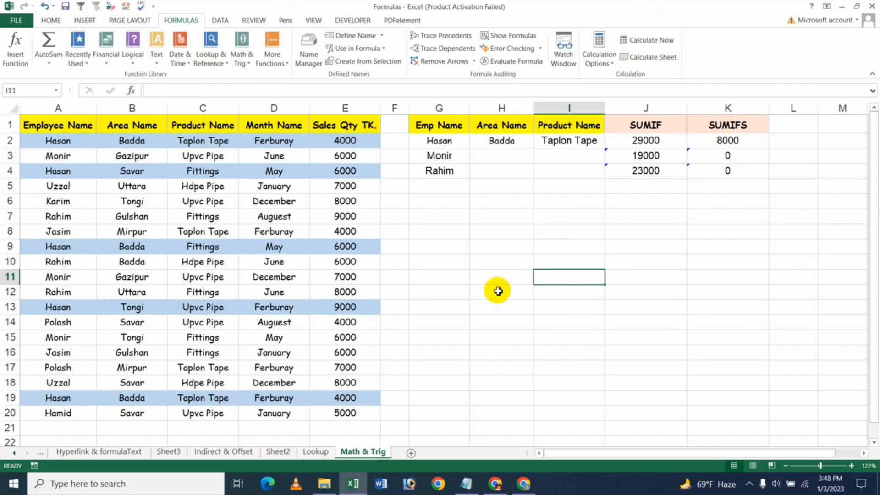
Switch to the Chrome window with the JK Update Technology YouTube channel's video list.
{"action": "left_click", "coordinate": [523, 483]}
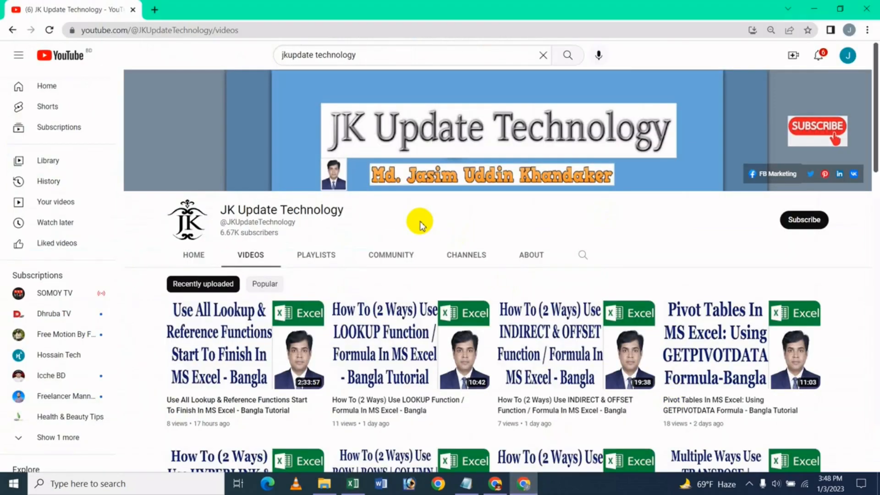